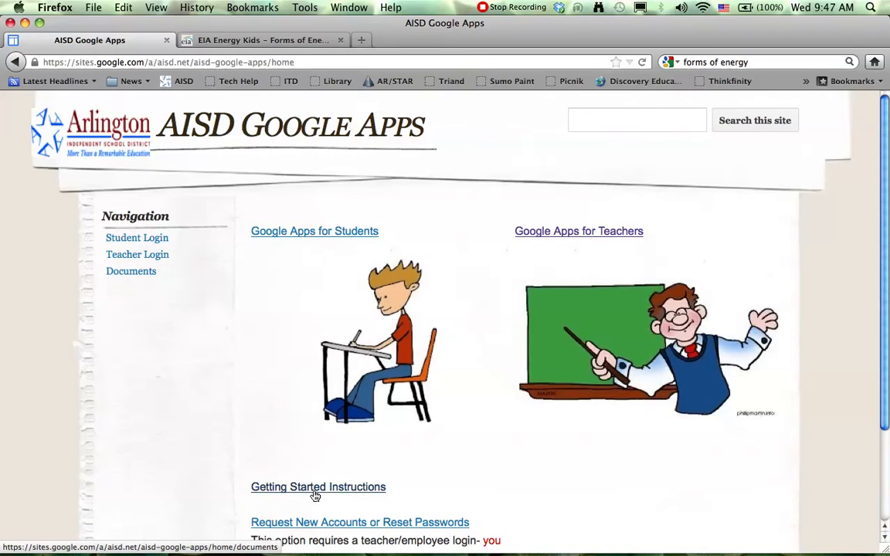
Step: Open the Getting Started Instructions link in a new tab and switch to that Documents page
right_click(315, 494)
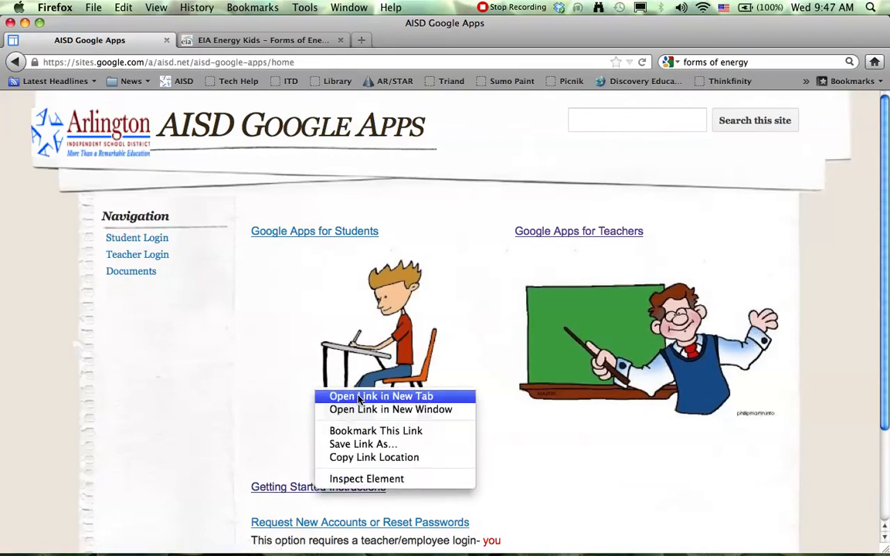
left_click(324, 358)
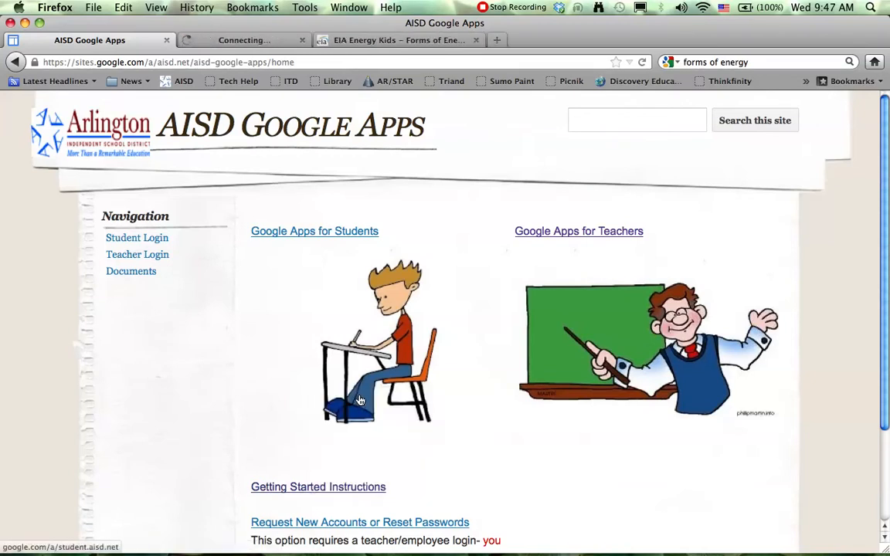
left_click(279, 43)
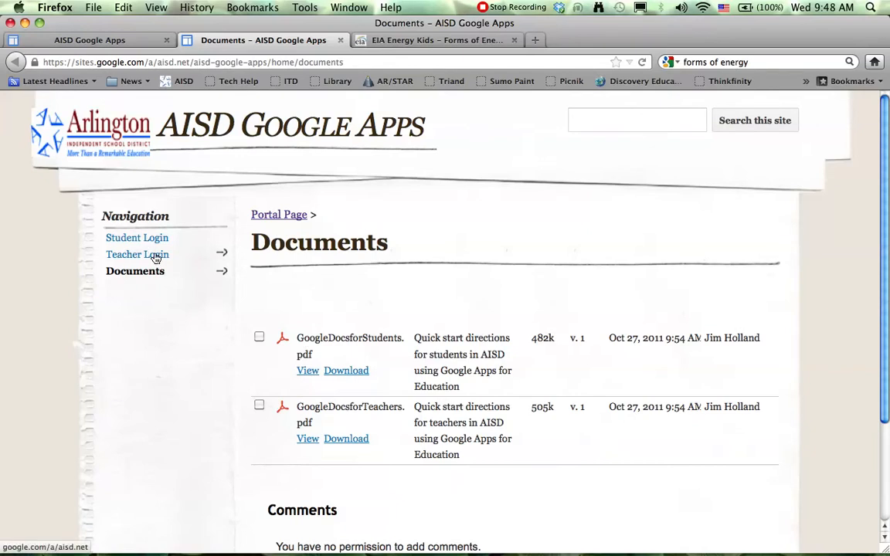
Step: Go to the Teacher Login page and sign in to the Google account with the account password
left_click(130, 260)
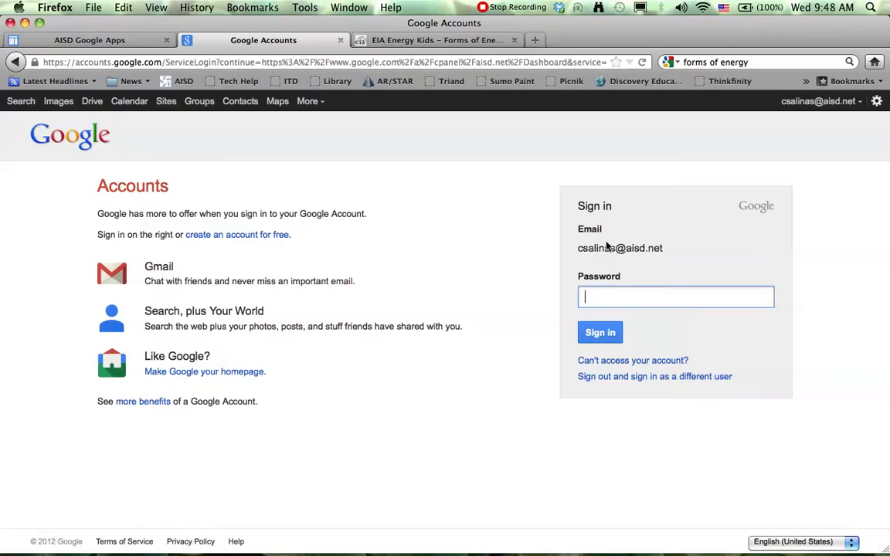
type("•••••")
key("Return")
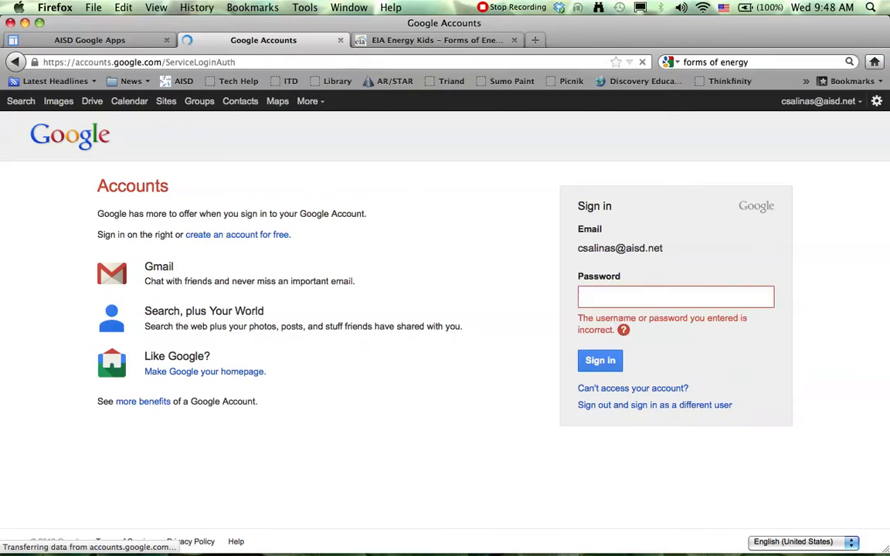
type("••••••••")
key("Return")
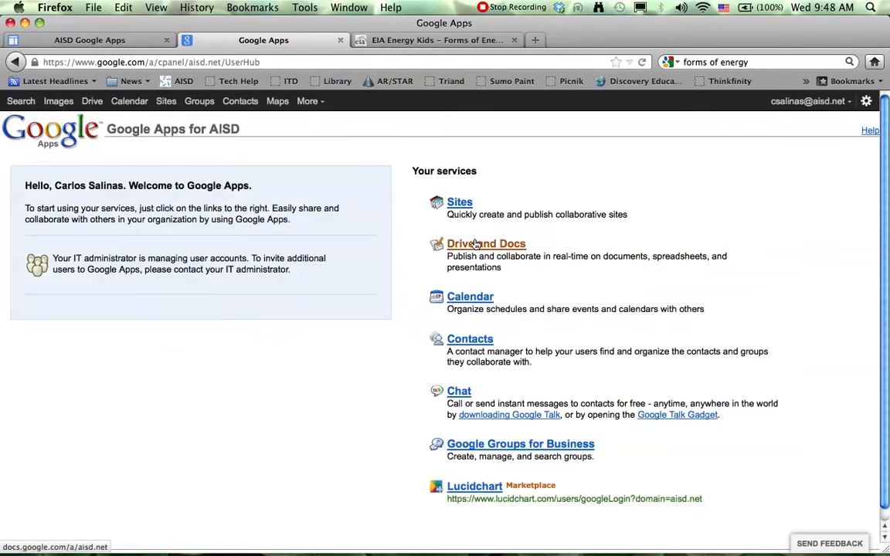
Step: Create a new form in Drive and Docs and remove the AISD sign-in requirement for viewing it
left_click(476, 245)
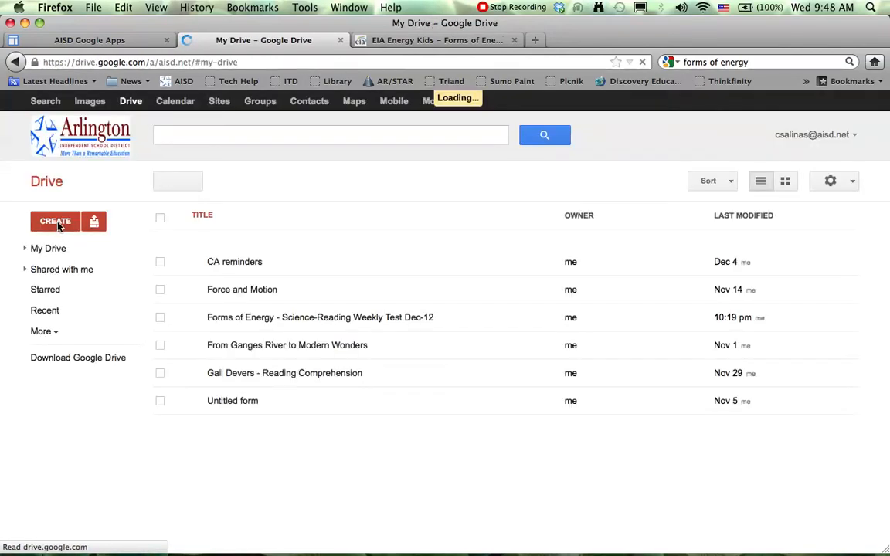
left_click(55, 221)
left_click(61, 308)
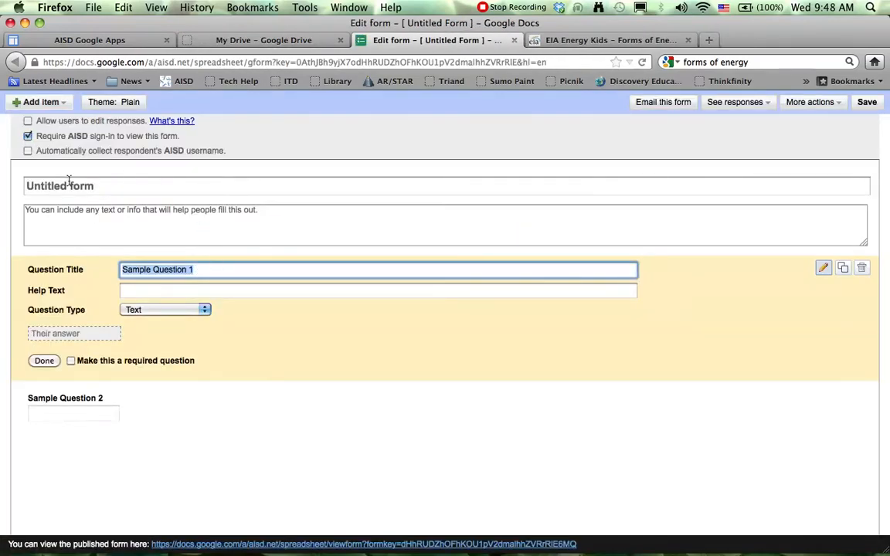
left_click(27, 137)
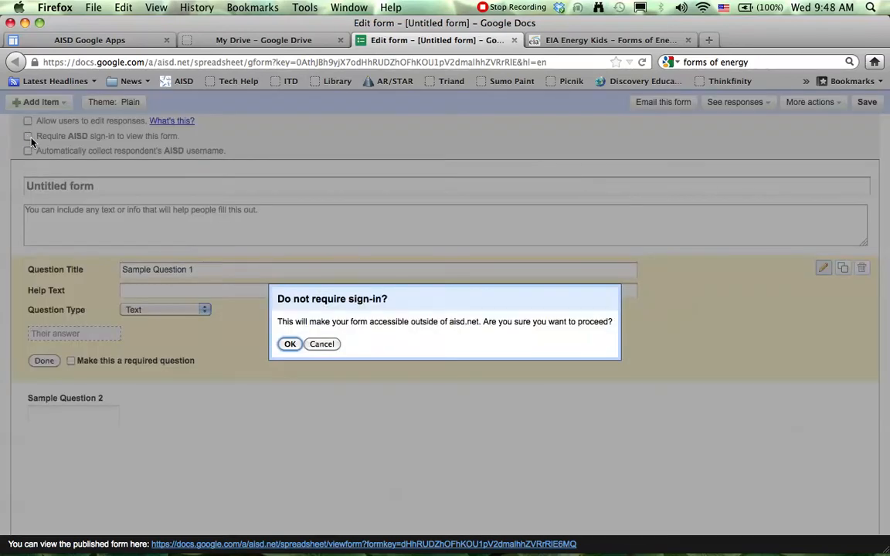
left_click(290, 344)
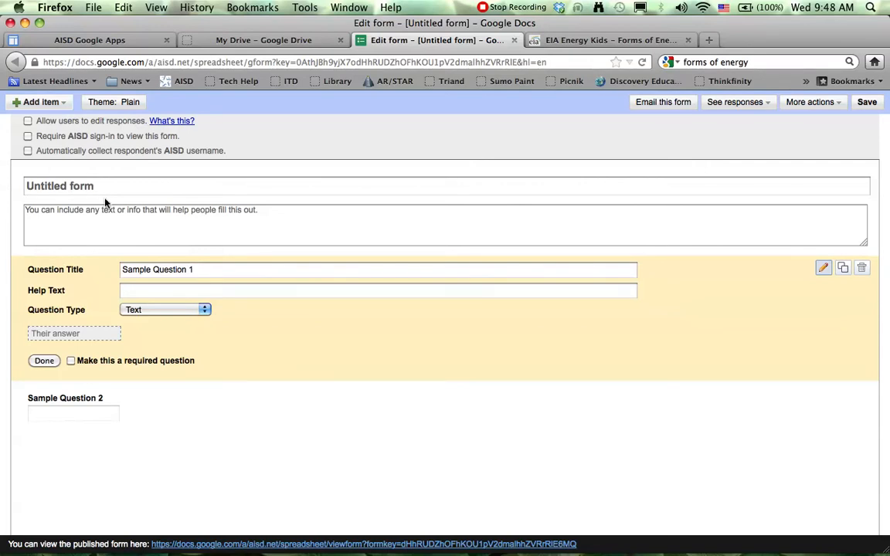
Step: Title the form "Forms of Energy - Reading and Science Quiz 4th Sixth weeks"
left_click_drag(98, 187, 24, 185)
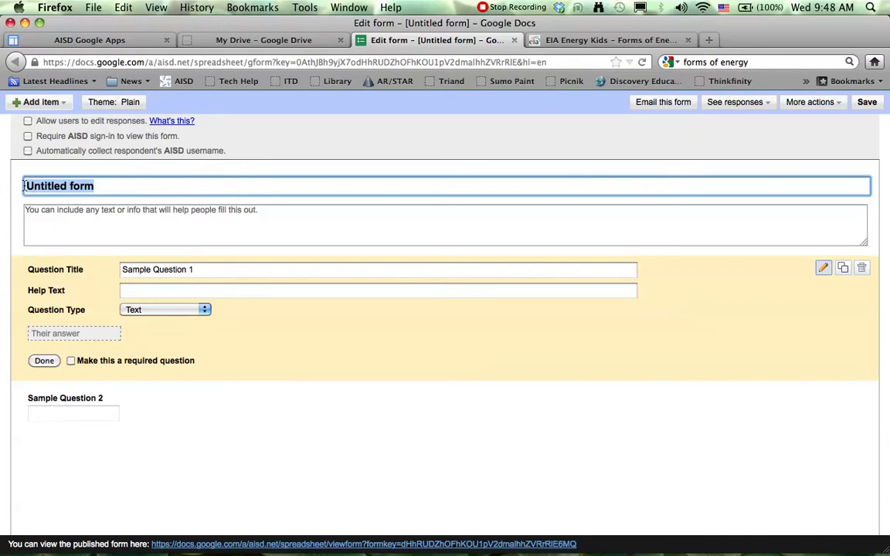
type("Forms ")
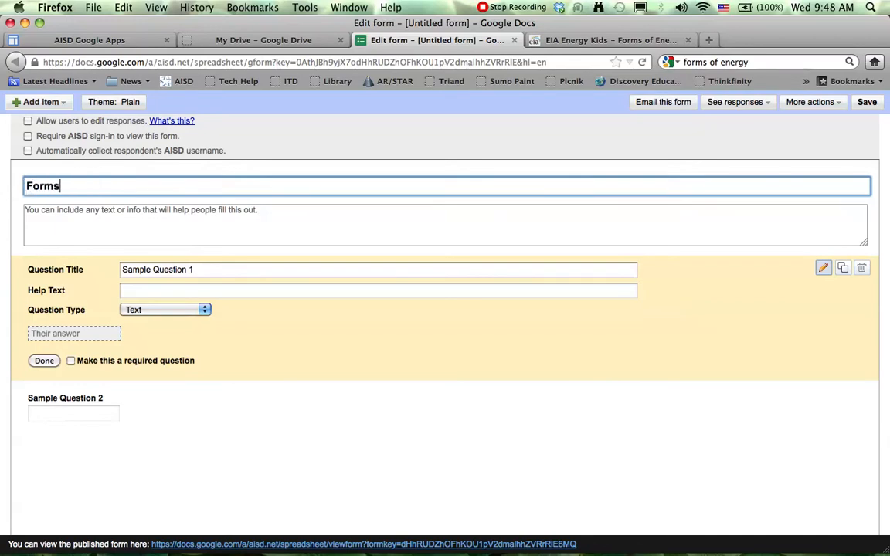
type("of ")
type("Energy")
type(" - Rea")
type("din")
type("g-")
type("and")
type(" Science")
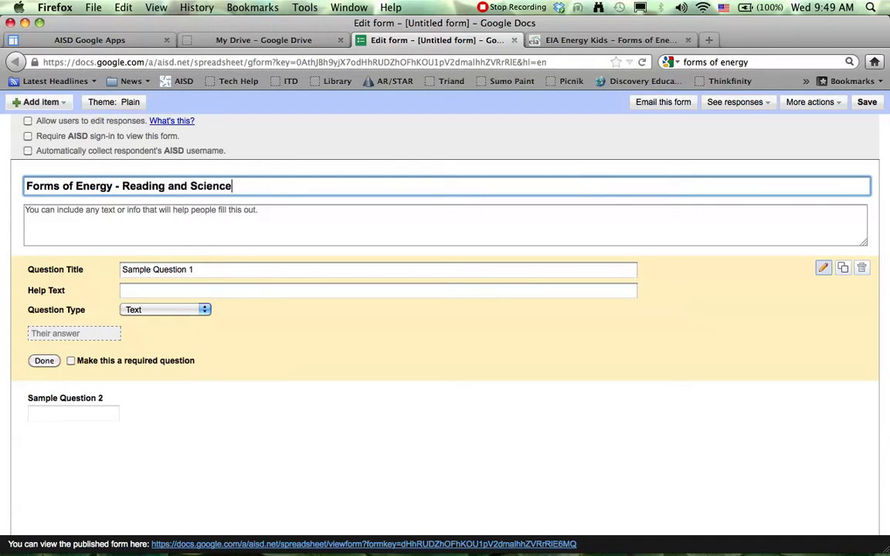
type(" Ass")
key("BackSpace")
type("Quiz  4th Six wee")
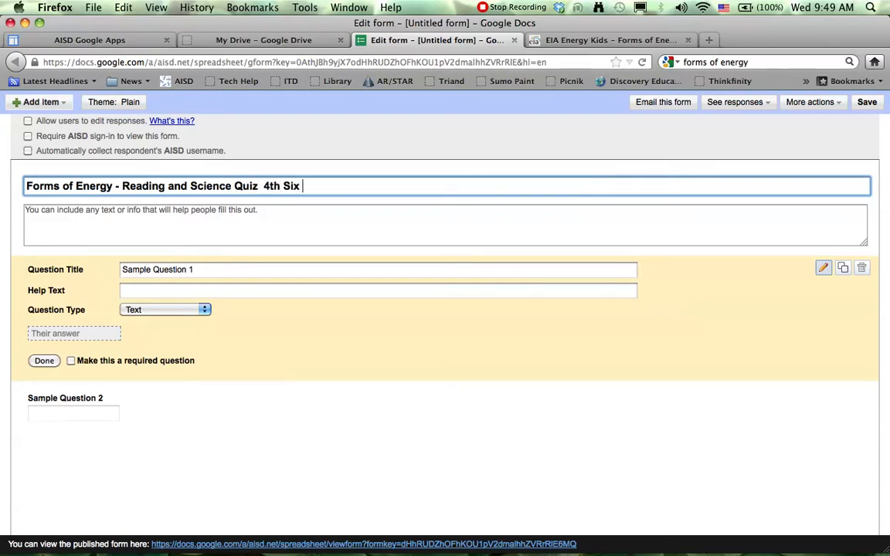
key("BackSpace")
key("BackSpace")
key("BackSpace")
key("BackSpace")
key("BackSpace")
type("th weeks")
Step: Copy the EIA Energy Kids article text from the "What Is Energy?" heading through the Electrical Energy paragraph
left_click(163, 222)
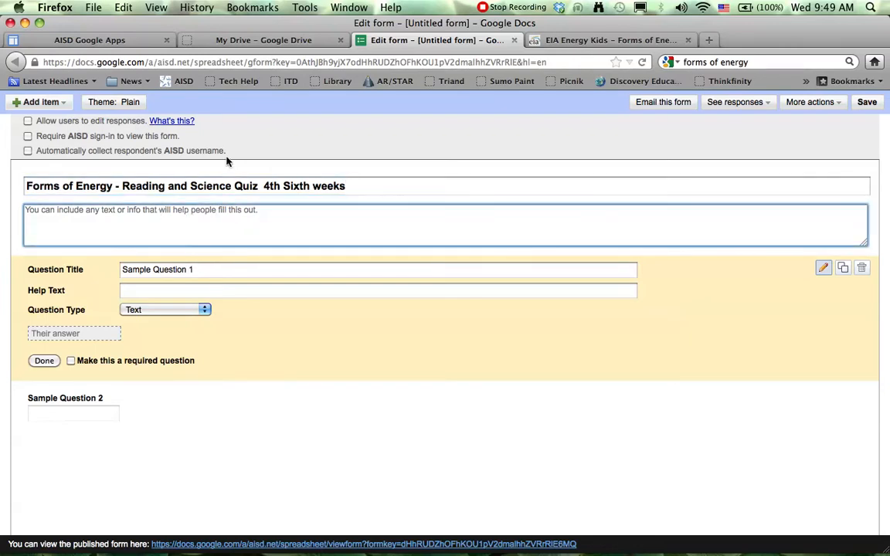
left_click(548, 42)
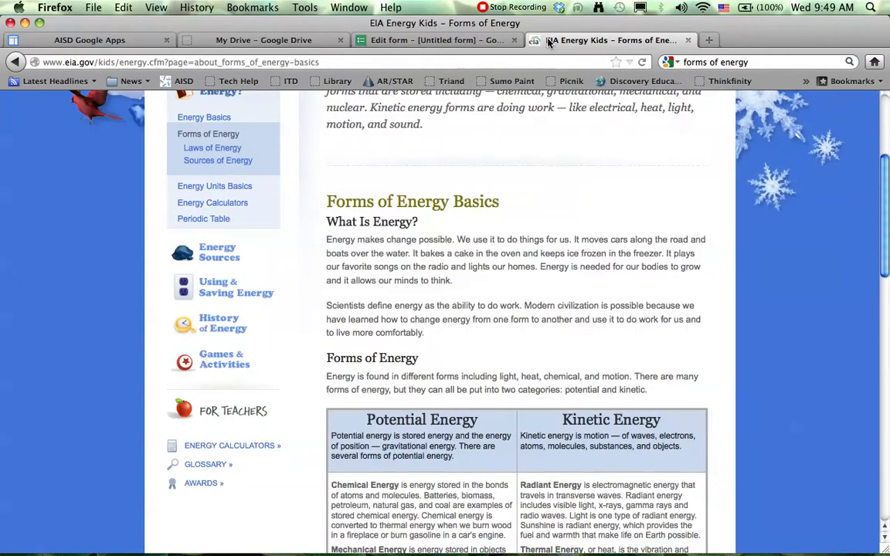
scroll(345, 260, "down", 5)
scroll(340, 201, "up", 3)
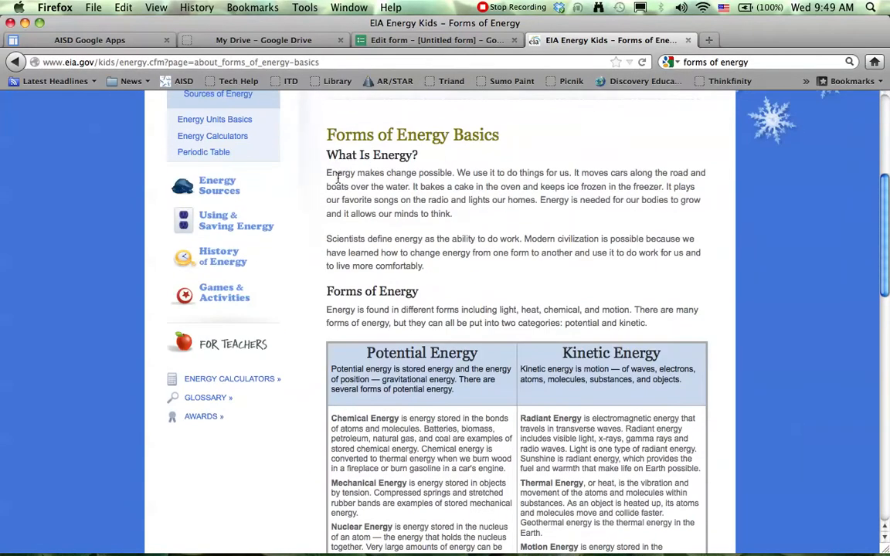
left_click_drag(327, 155, 597, 497)
right_click(583, 392)
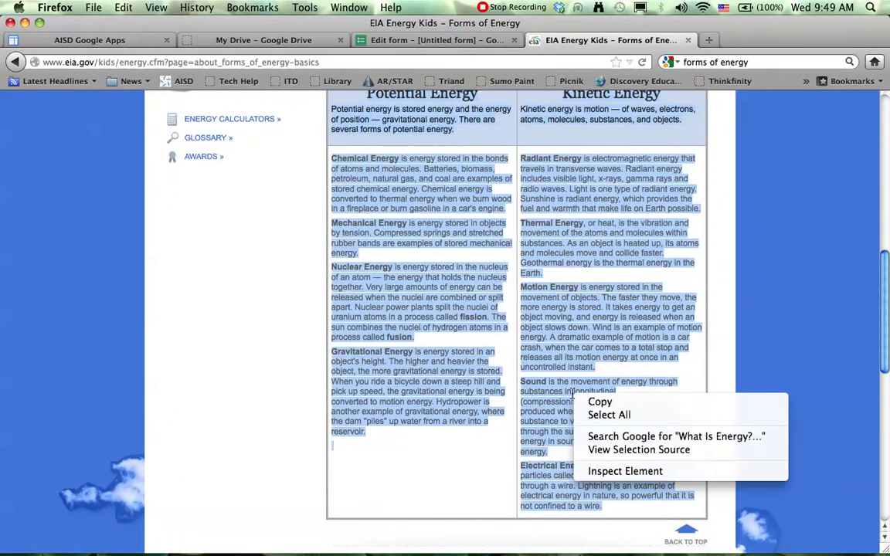
left_click(610, 403)
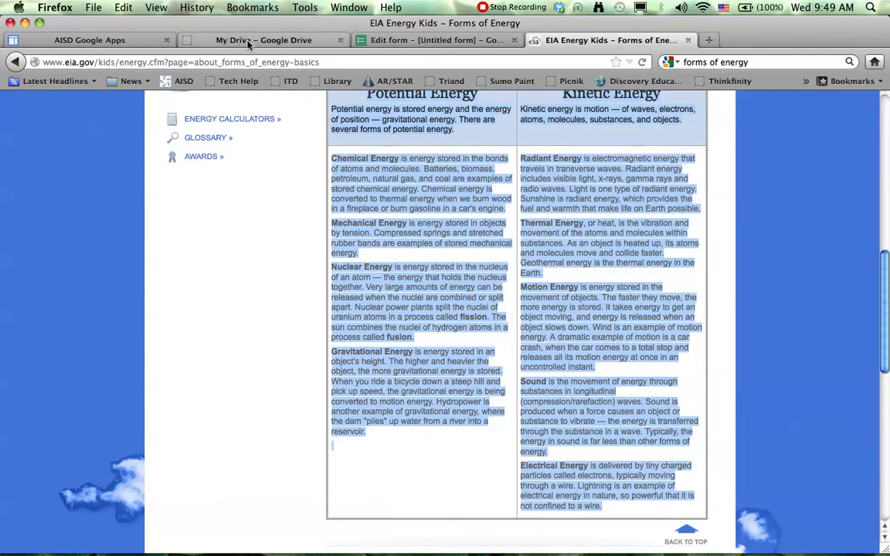
Step: Paste the copied article into the form's description and remove the extra blank lines between the Gravitational Energy and Radiant Energy paragraphs
left_click(407, 43)
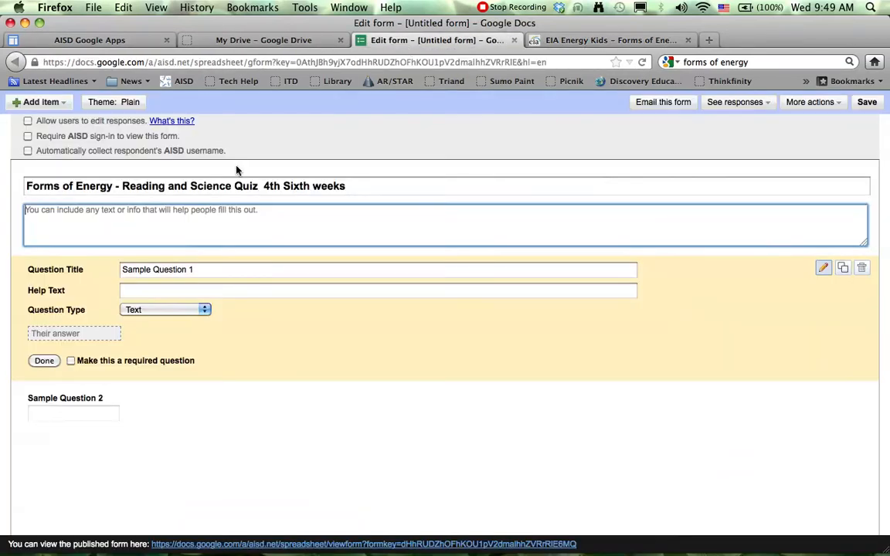
right_click(110, 215)
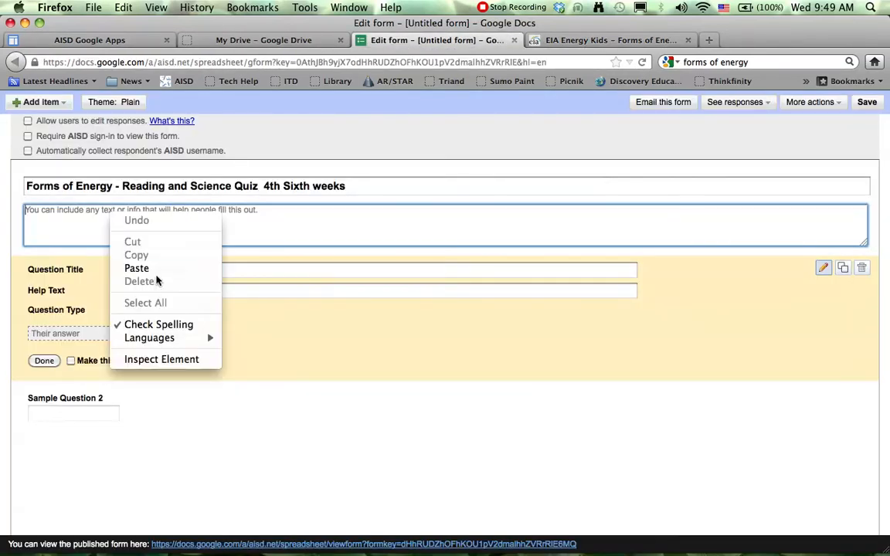
left_click(154, 269)
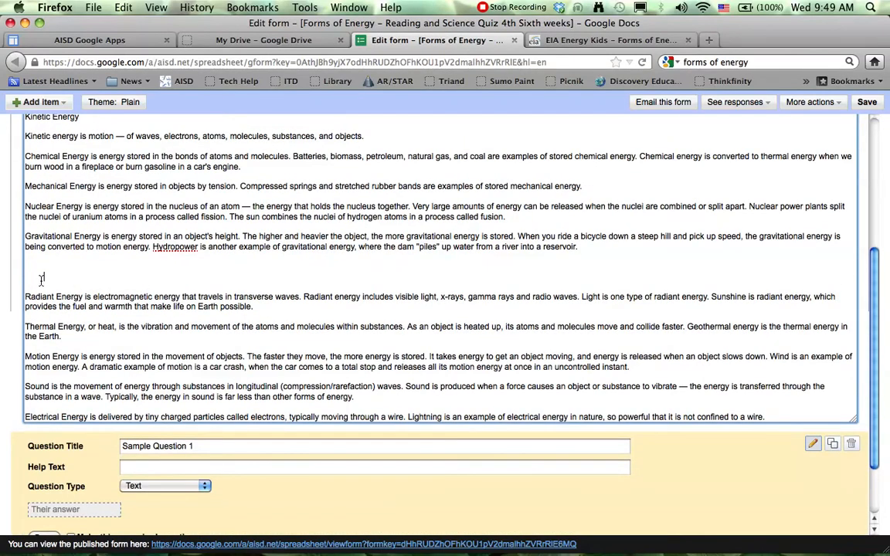
key("BackSpace")
key("BackSpace")
key("BackSpace")
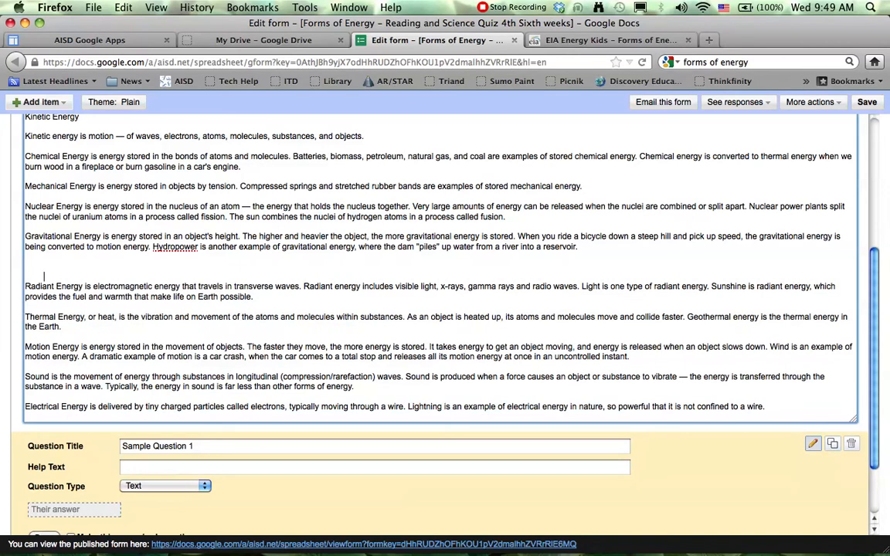
key("BackSpace")
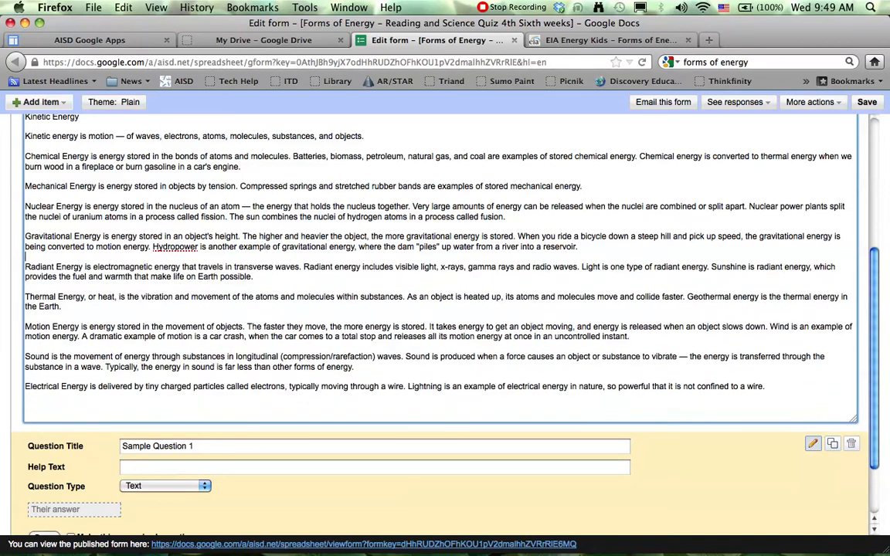
Step: Title the first sample question "Full Student Name", make it required and finish editing it
scroll(93, 371, "down", 2)
left_click(200, 382)
left_click(142, 379)
left_click_drag(196, 381, 106, 371)
type("Full")
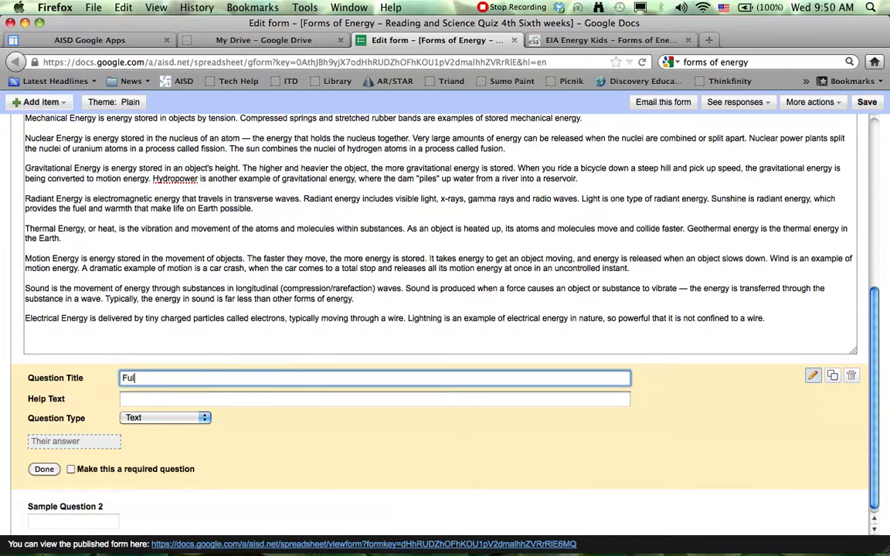
type(" Student Name")
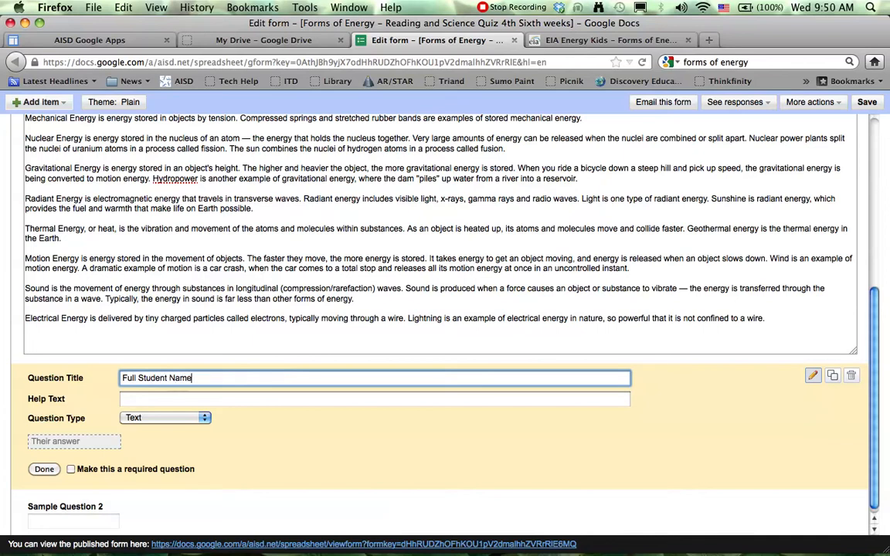
scroll(199, 394, "down", 1)
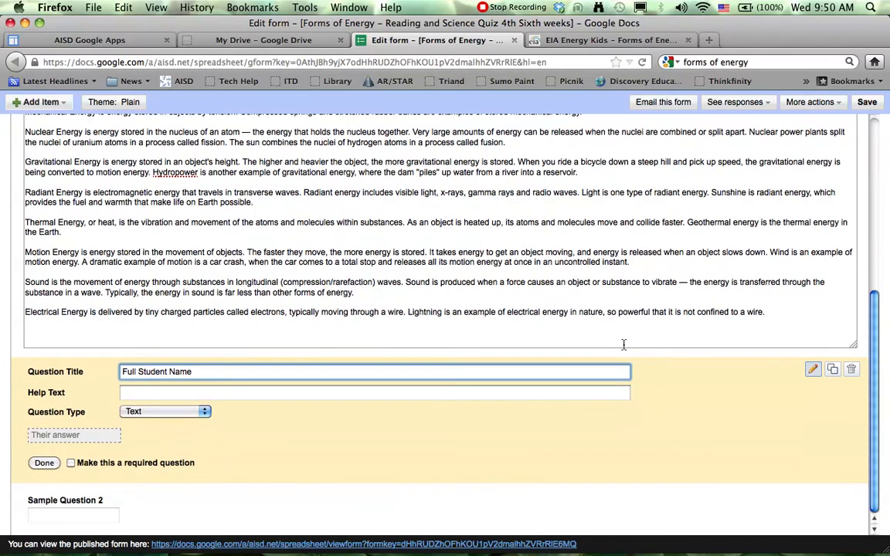
left_click(71, 464)
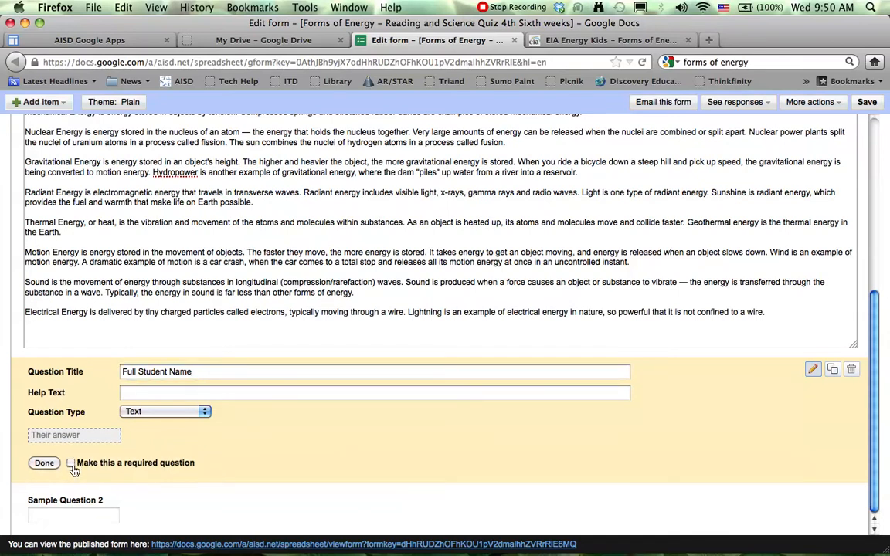
left_click(44, 463)
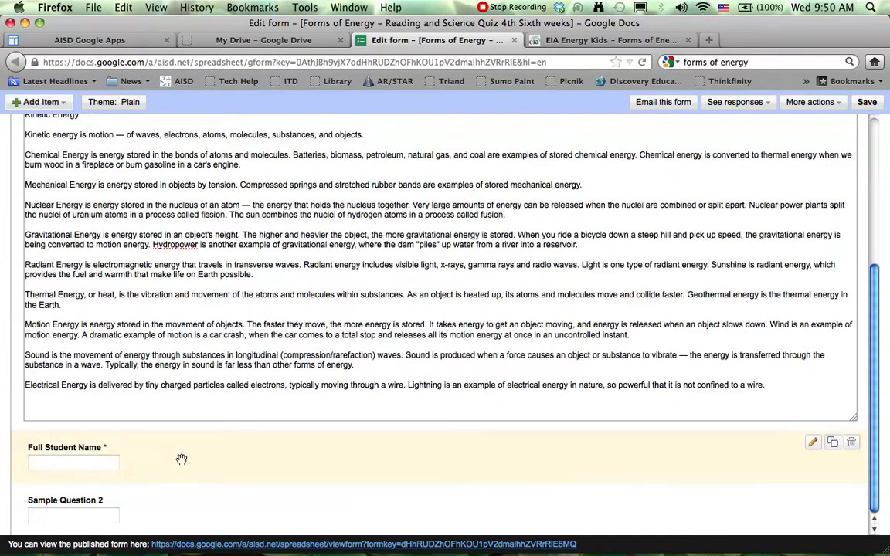
Step: Replace the second sample question's title with the heading "What Is Energy?" copied from the form's description
left_click(111, 503)
scroll(251, 490, "down", 2)
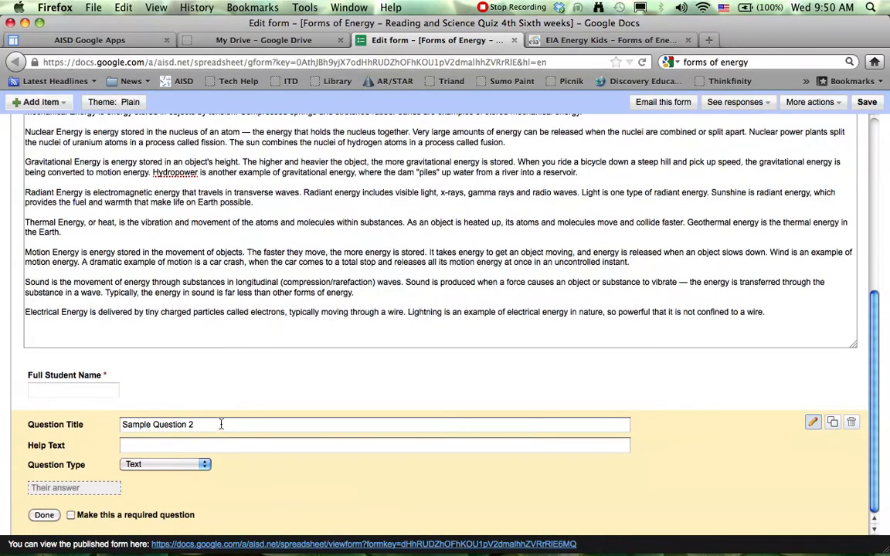
scroll(239, 349, "up", 8)
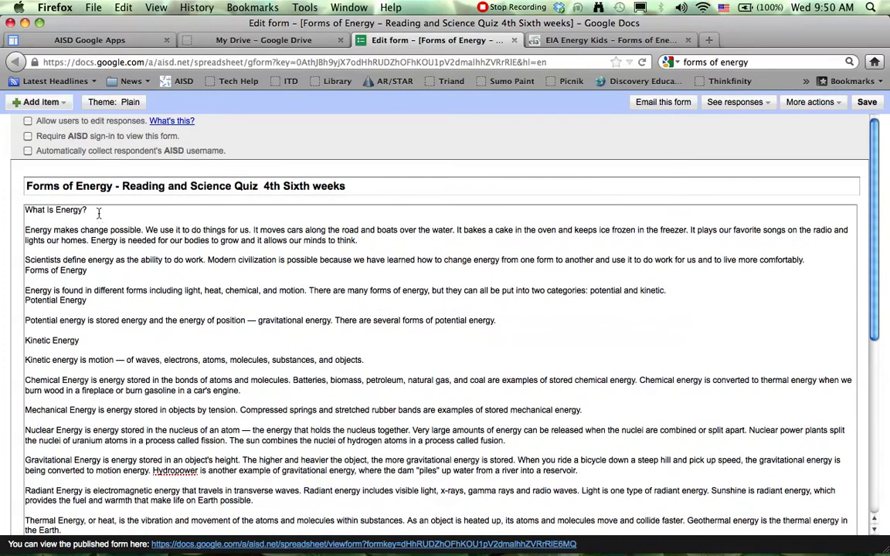
left_click_drag(99, 213, 7, 209)
right_click(38, 215)
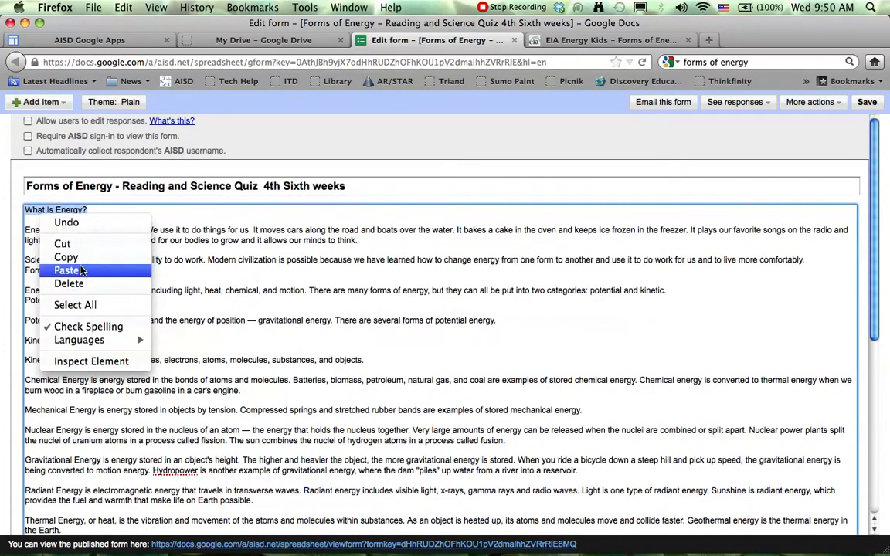
left_click(54, 244)
scroll(312, 386, "down", 8)
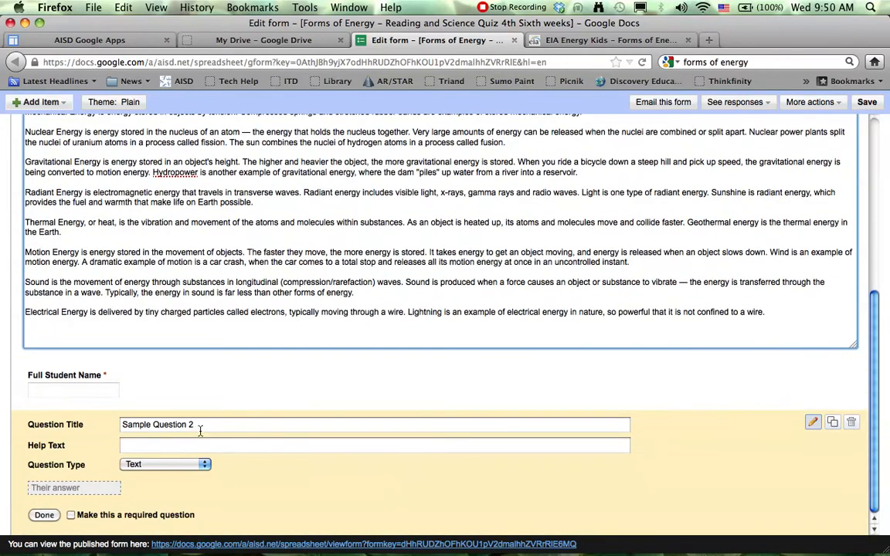
left_click_drag(195, 424, 123, 424)
right_click(123, 424)
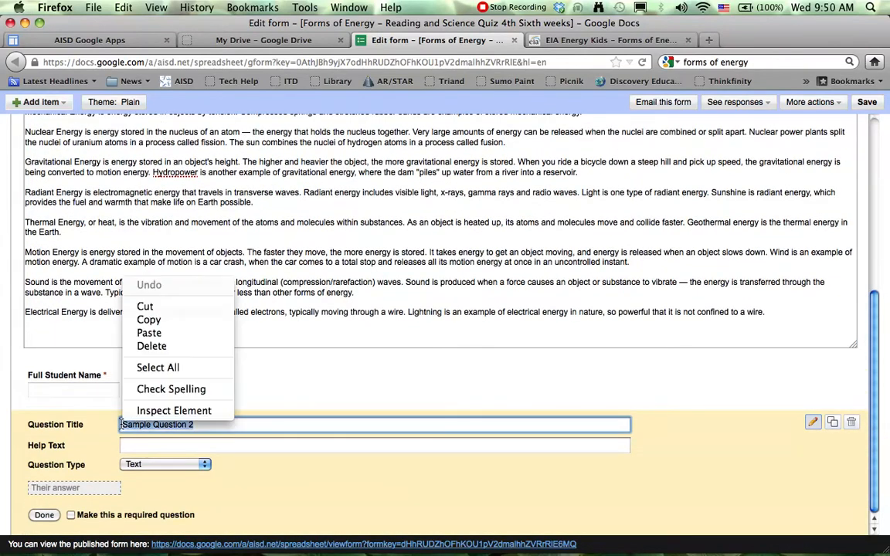
left_click(169, 333)
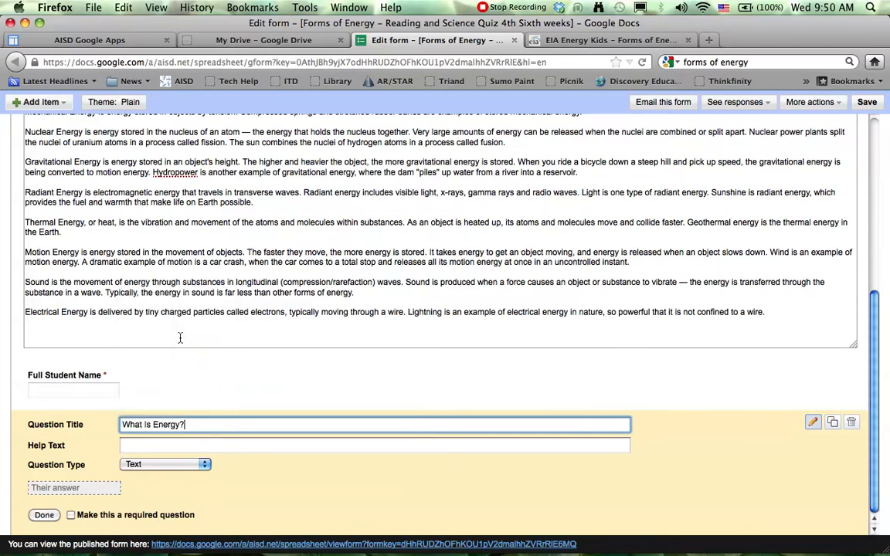
Step: Make the "What Is Energy?" question multiple choice and enter the options "It is something fast" and "It is powerful"
left_click(204, 465)
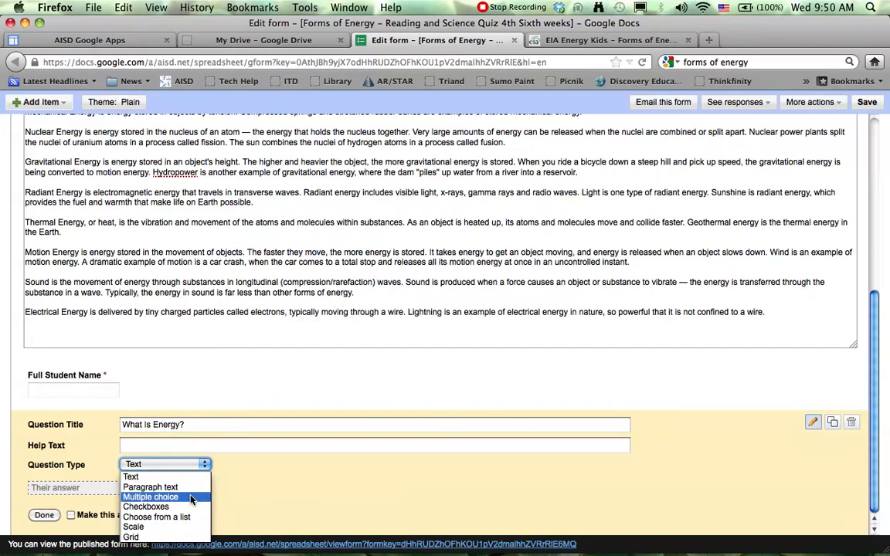
left_click(190, 498)
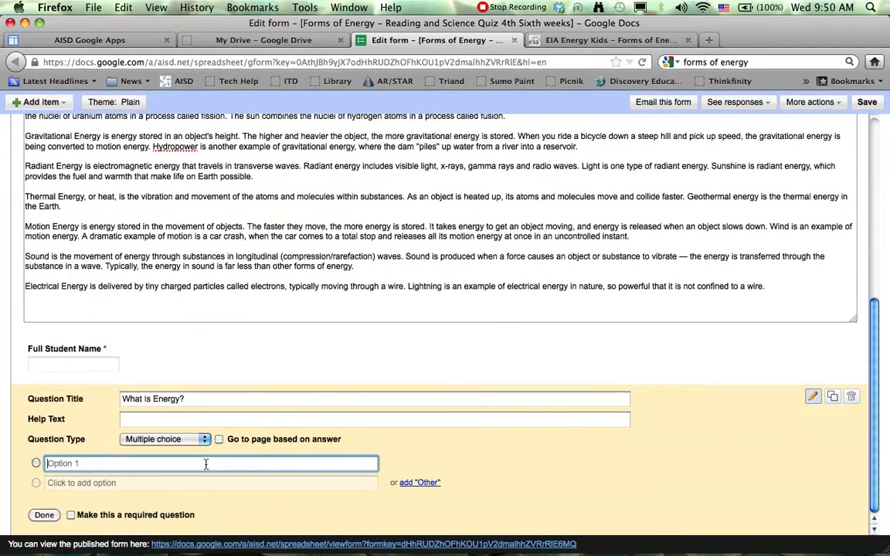
type("It is s")
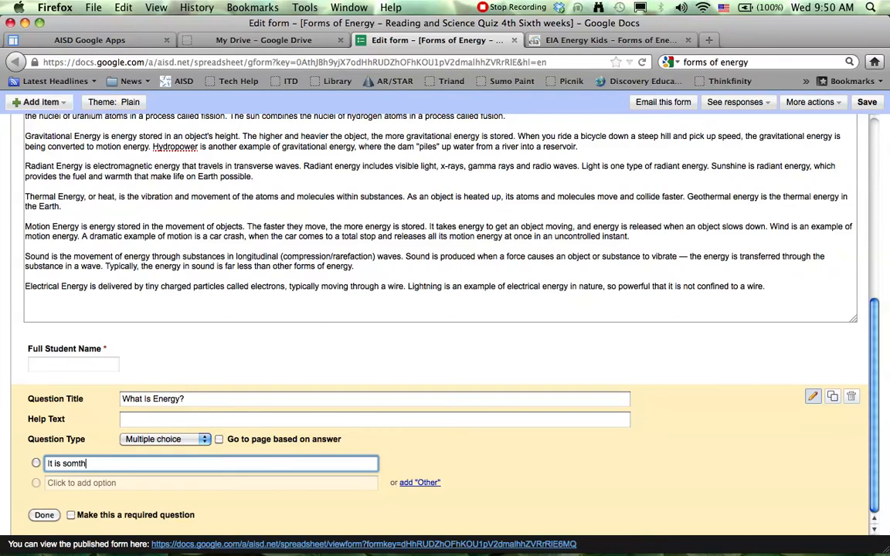
type("omt")
key("BackSpace")
type("ething fast")
key("Return")
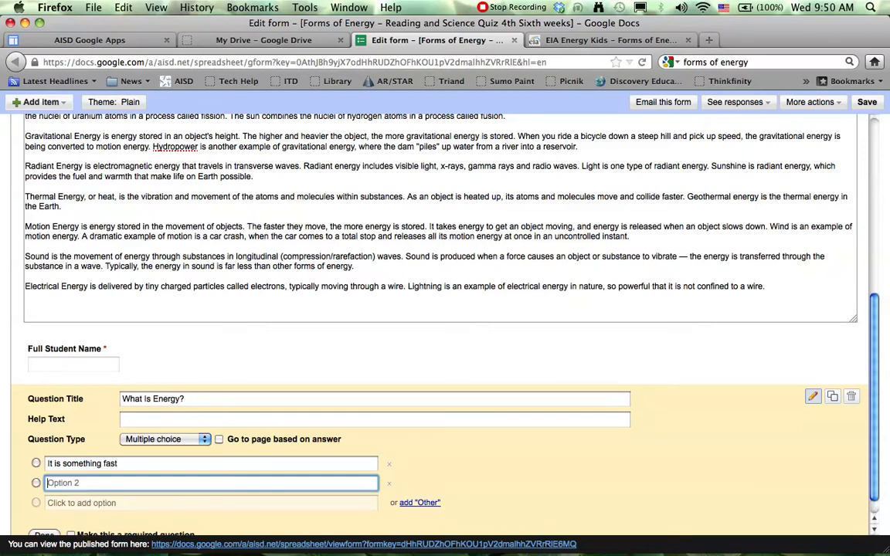
type("It is power")
key("Return")
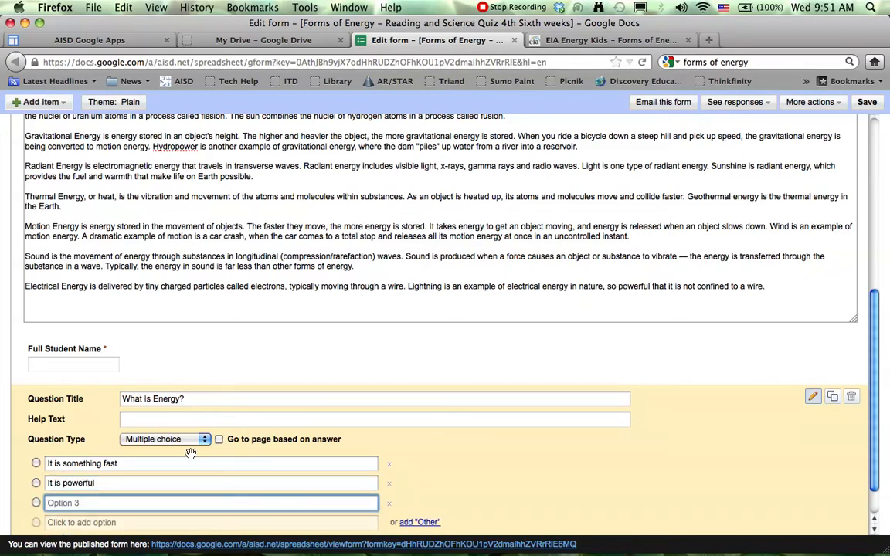
Step: Copy "the ability to do work" from the form's description into the third option of the "What Is Energy?" question
scroll(185, 255, "up", 10)
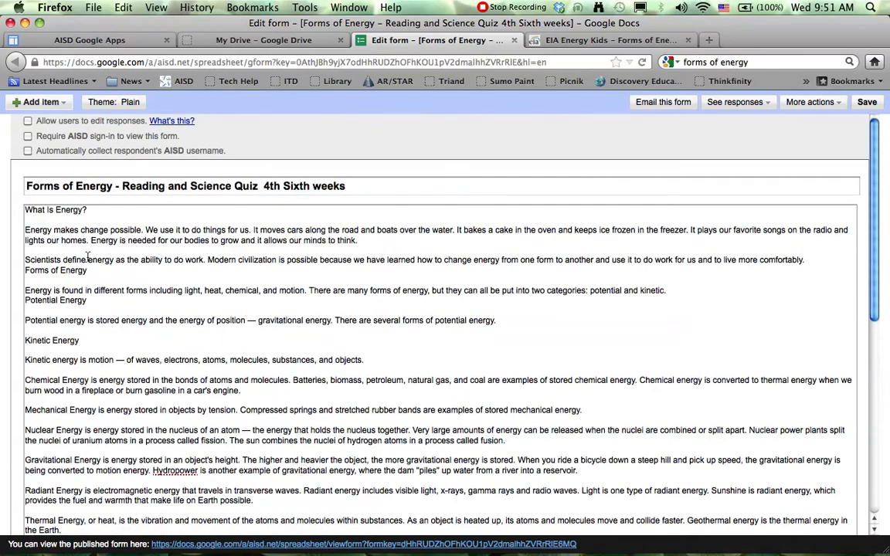
left_click_drag(126, 263, 206, 265)
right_click(203, 265)
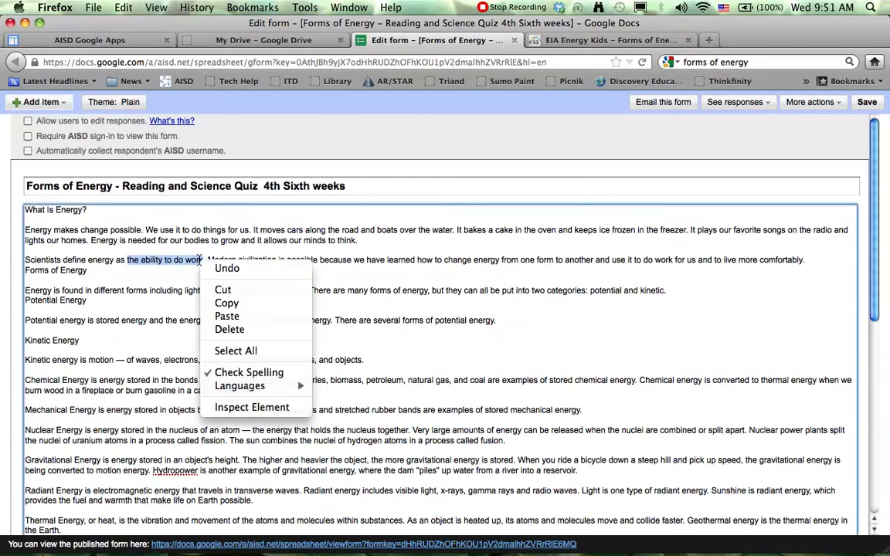
left_click(232, 305)
scroll(232, 308, "down", 4)
scroll(232, 309, "down", 5)
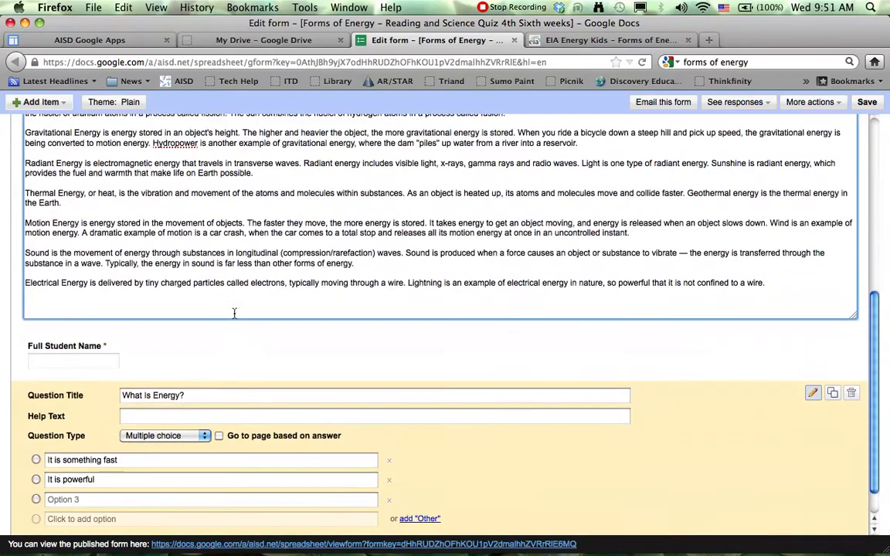
left_click(132, 464)
right_click(133, 465)
left_click(166, 374)
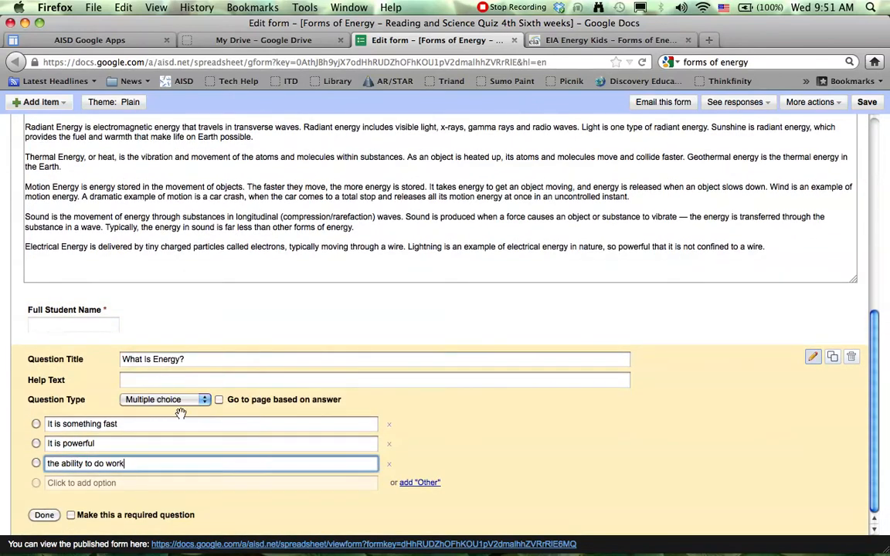
Step: Add "It is something hot" as the fourth option, make the question required and finish editing it
left_click(154, 485)
type("It is someth")
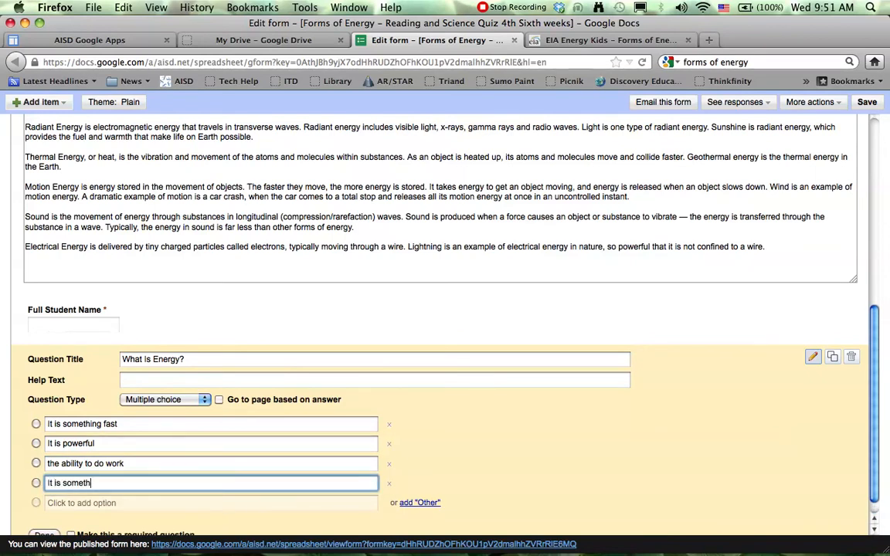
type("ing hot")
scroll(127, 482, "down", 1)
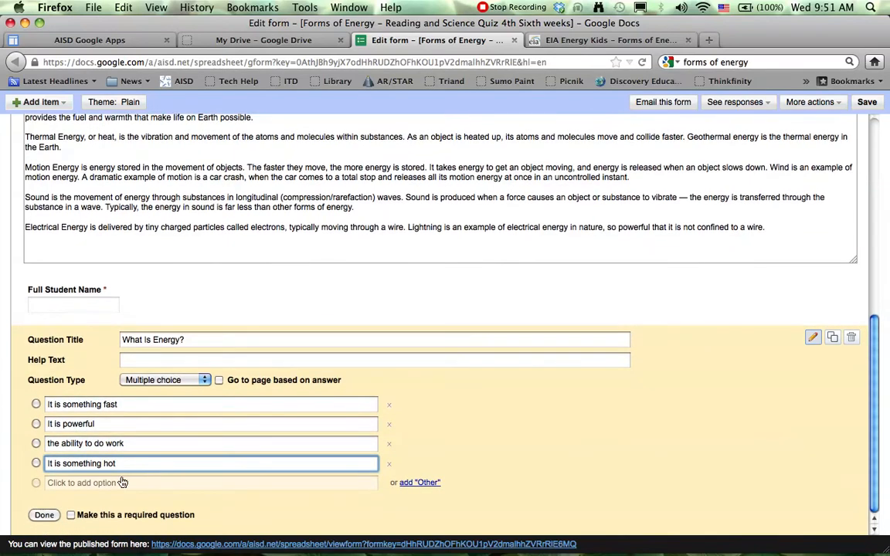
left_click(70, 515)
left_click(54, 517)
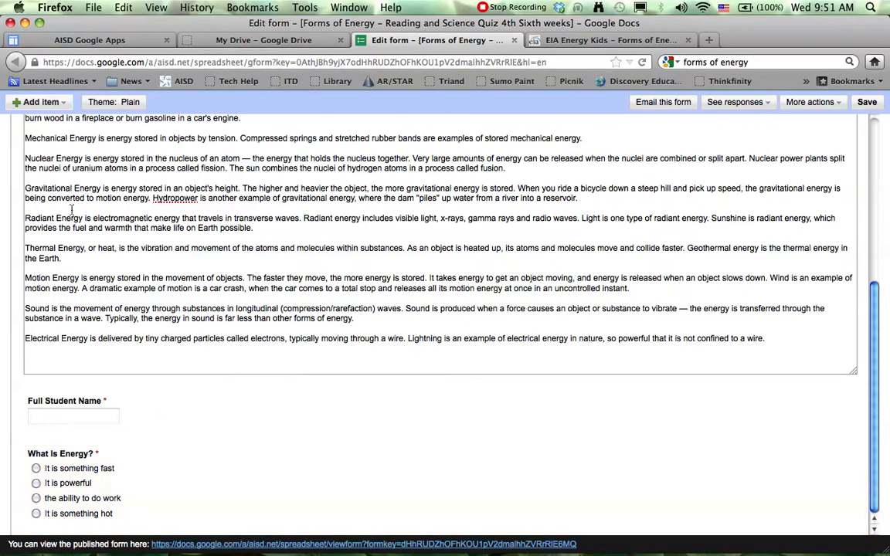
Step: Add a new multiple-choice question below the "What Is Energy?" question
left_click(30, 101)
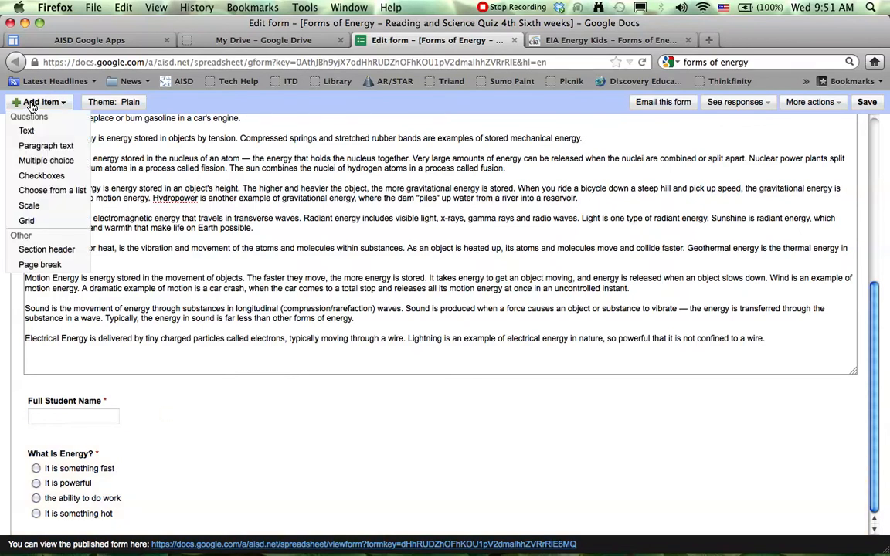
left_click(44, 161)
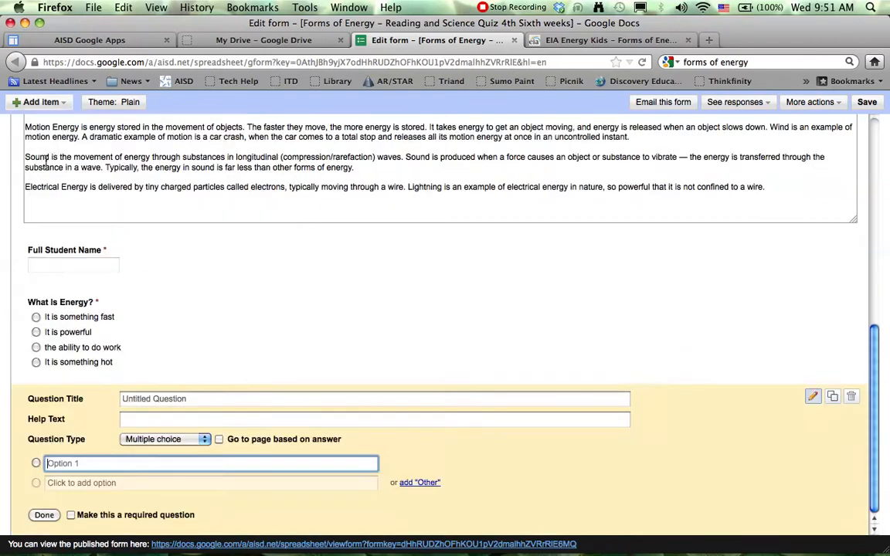
left_click(195, 399)
Step: Copy "is energy stored in the bonds of atoms and molecules" from the description's Chemical Energy paragraph into the new question's title
scroll(178, 319, "up", 10)
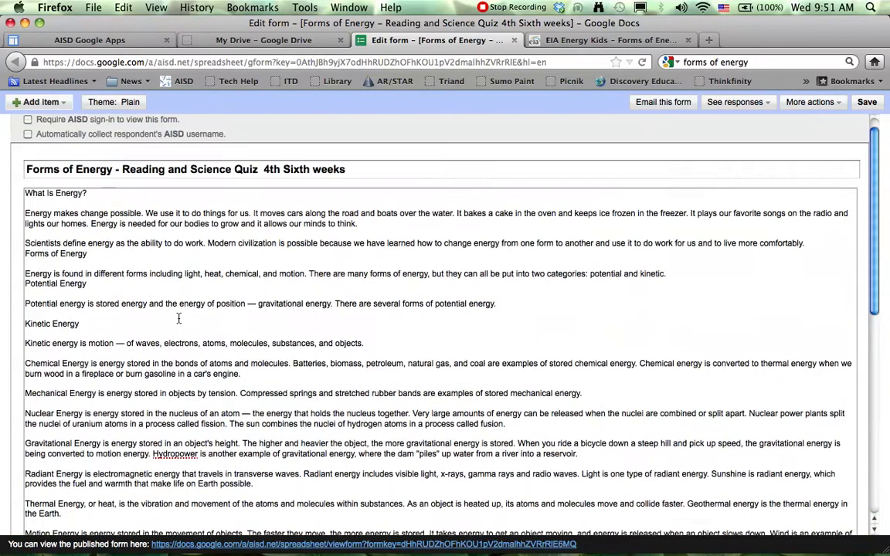
scroll(178, 320, "down", 3)
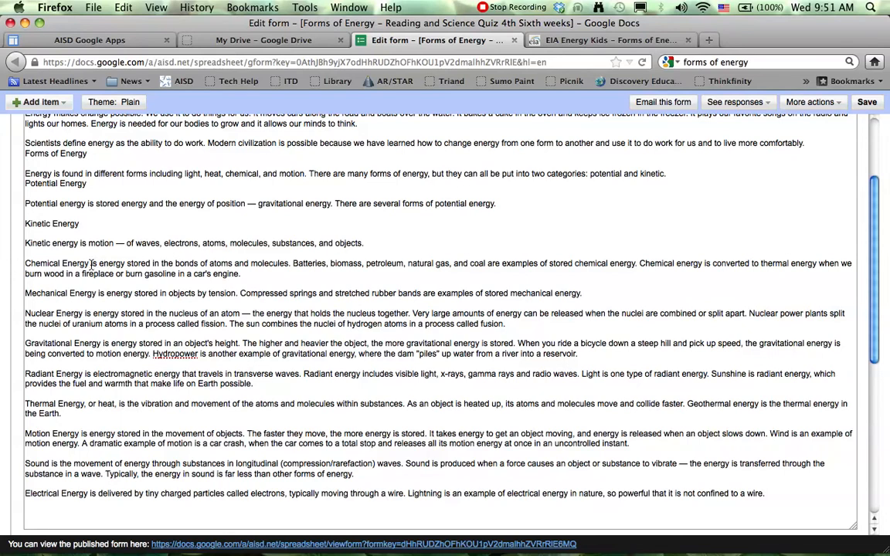
left_click_drag(92, 264, 288, 264)
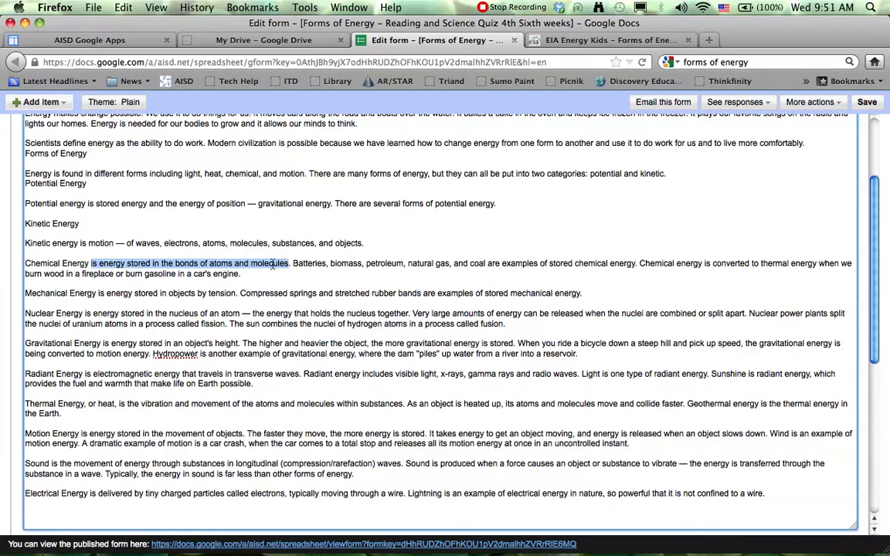
right_click(273, 265)
left_click(295, 307)
scroll(308, 319, "down", 5)
scroll(308, 319, "down", 1)
left_click(239, 403)
right_click(240, 411)
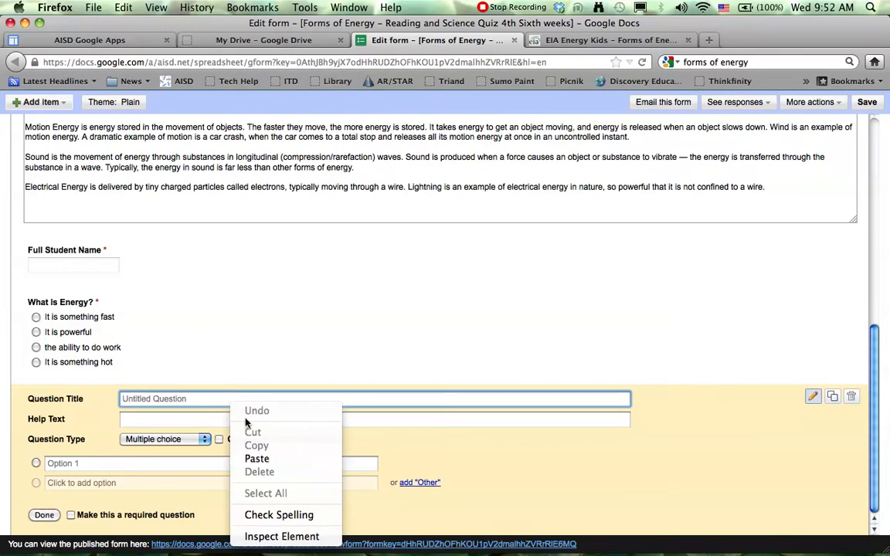
left_click(258, 458)
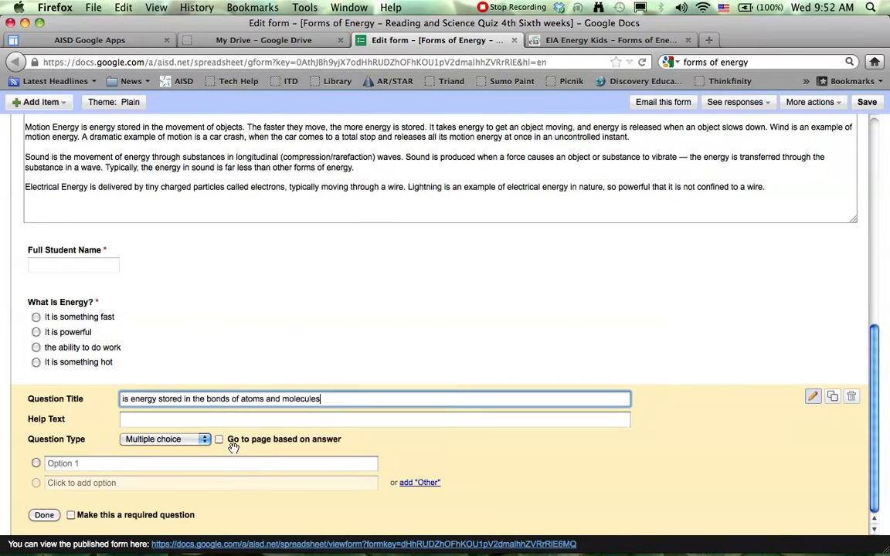
Step: Edit the new question's title to read "It is energy stored in the bonds of atoms and molecules." followed by an underscore answer blank
left_click(126, 402)
key("BackSpace")
type("It is")
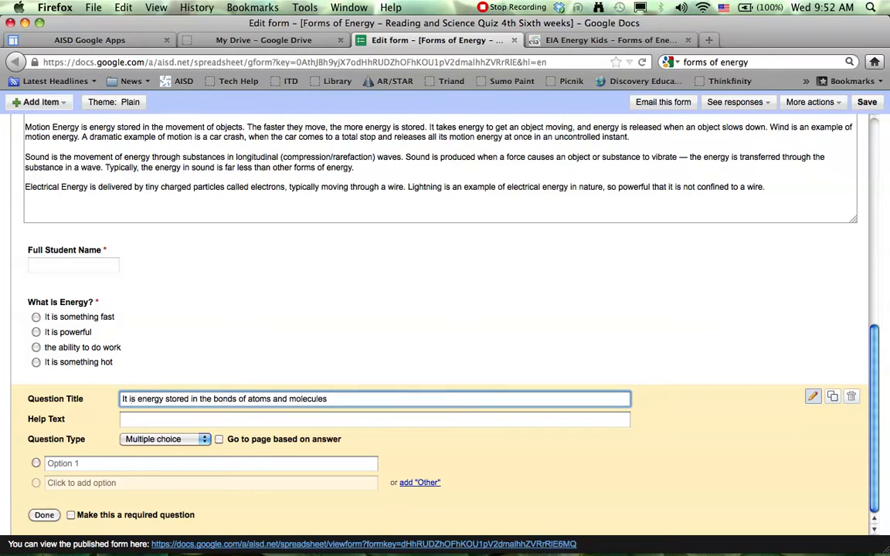
left_click(333, 400)
type(". ______")
Step: Enter the question's four options: "Mechanical Energy", "Electrical Energy", "Thermal Energy" and "Chemical Energy"
left_click(171, 462)
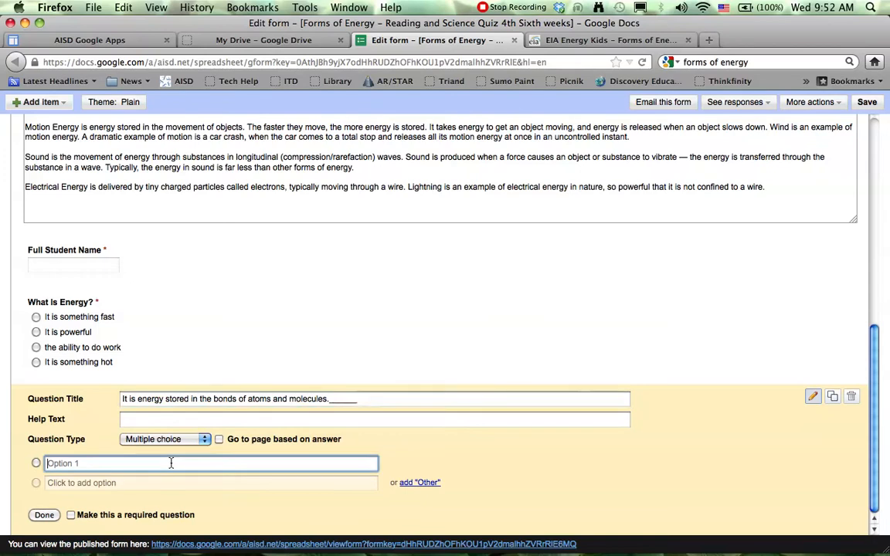
type("Mec")
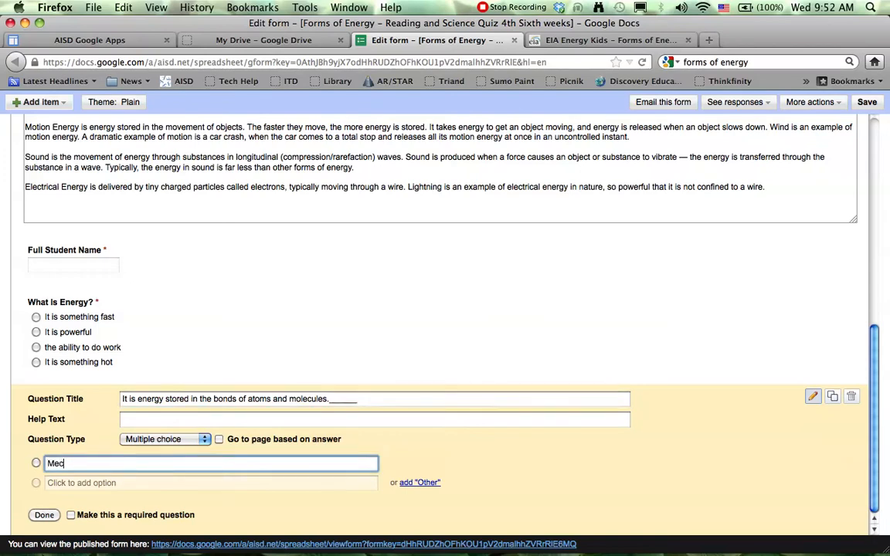
type("hanical Energy")
key("Return")
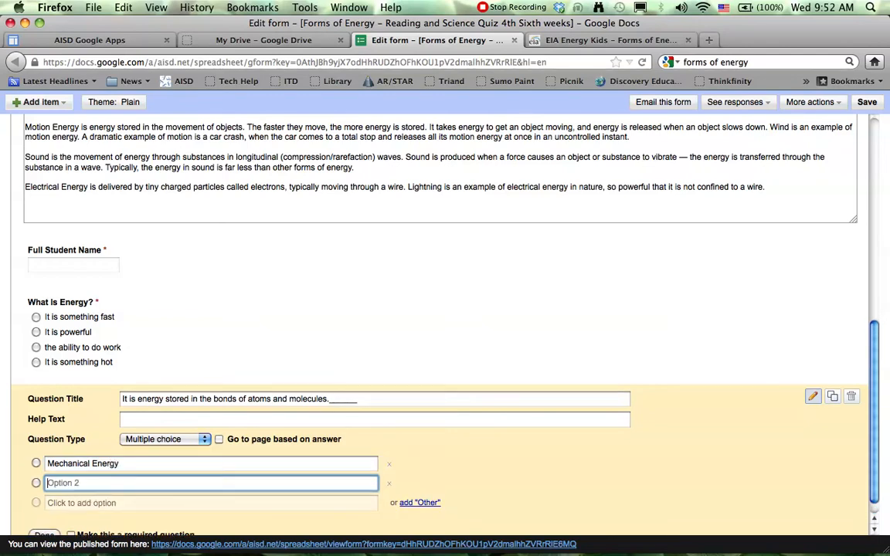
type("Electrical Energy")
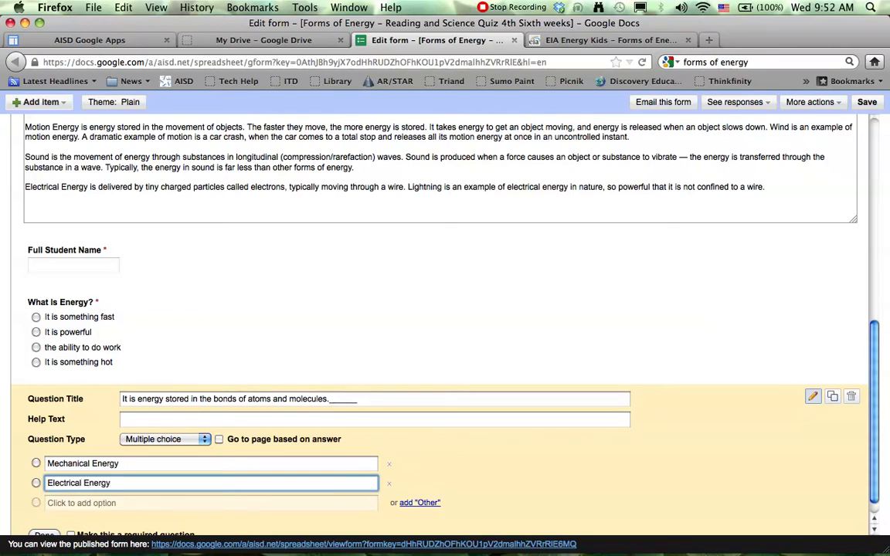
key("Return")
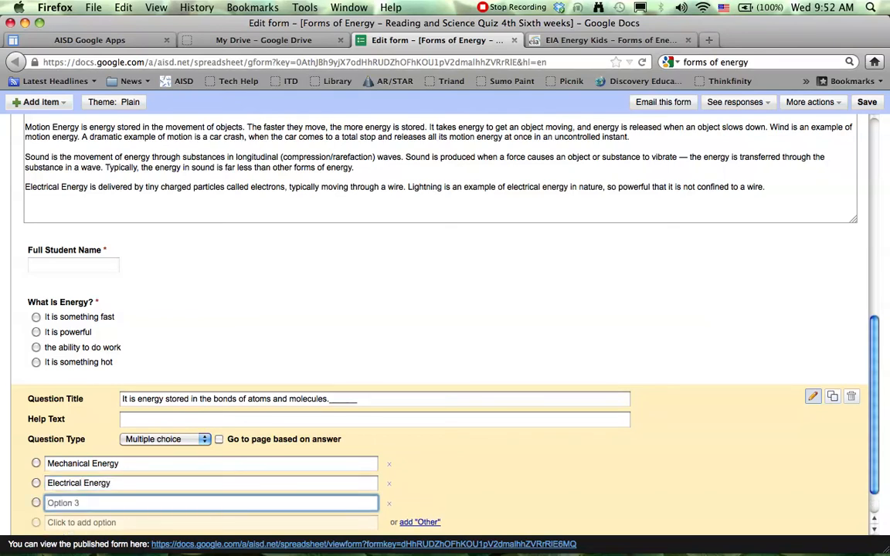
type("Thermal ")
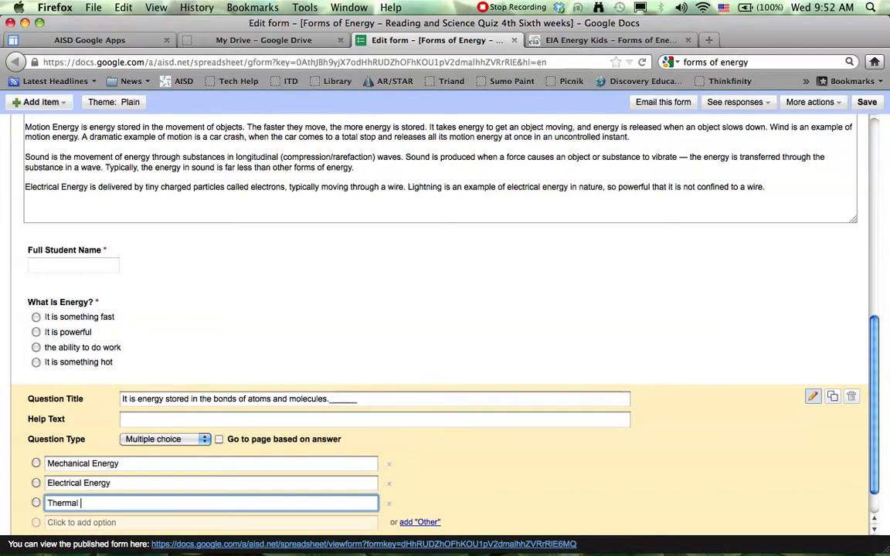
type("Energy")
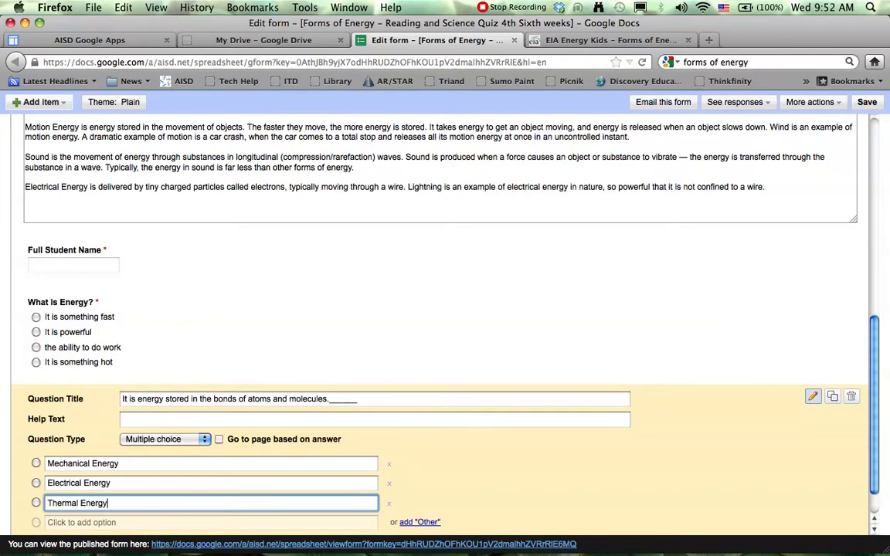
key("Return")
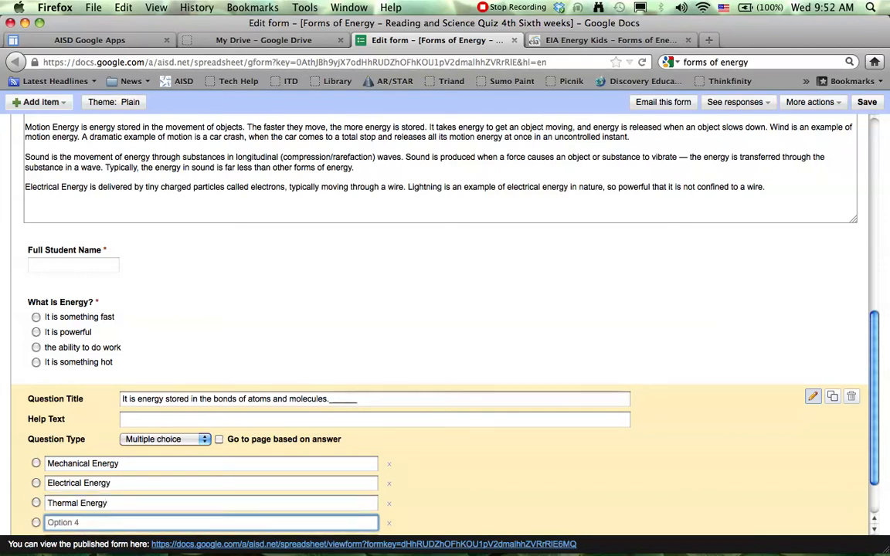
type("Chemical E")
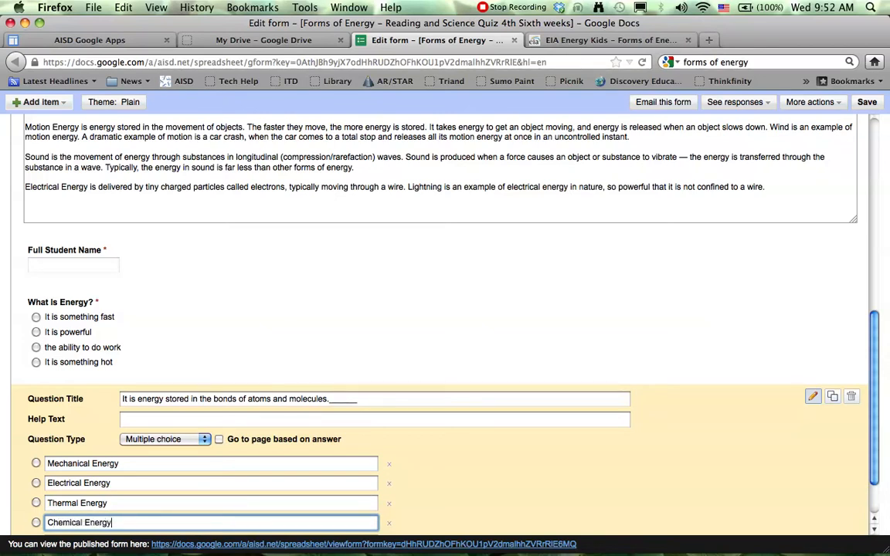
type("nergy")
Step: Make the question about energy stored in bonds required and finish editing it
scroll(253, 456, "down", 2)
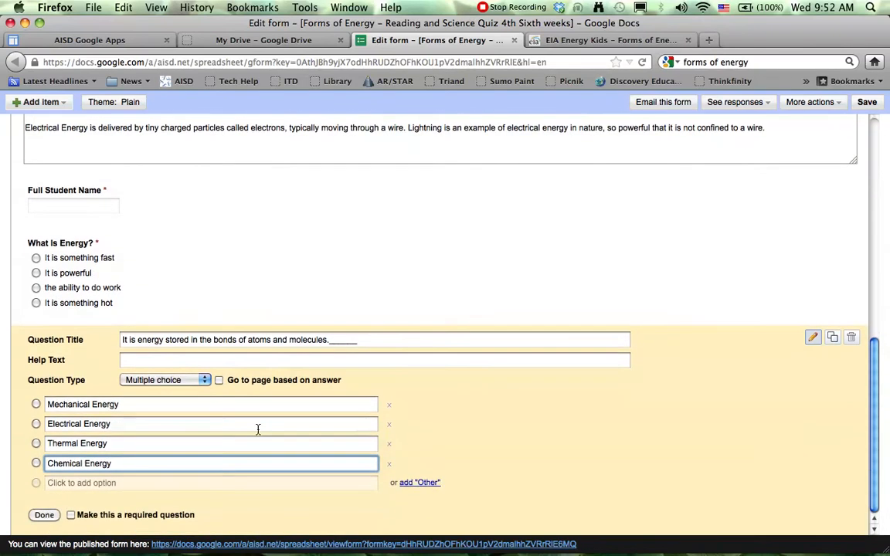
left_click(70, 515)
left_click(45, 515)
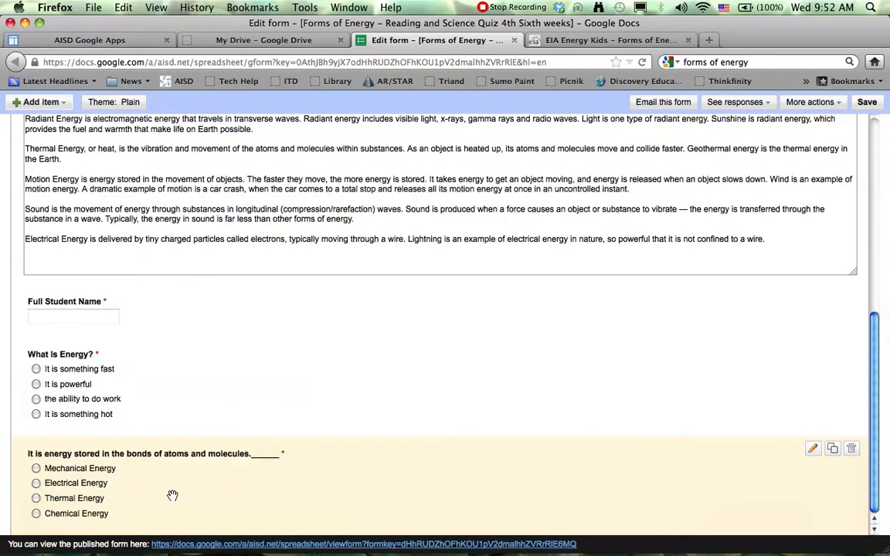
Step: Add a new "Choose from a list" question at the end of the form
scroll(201, 321, "up", 8)
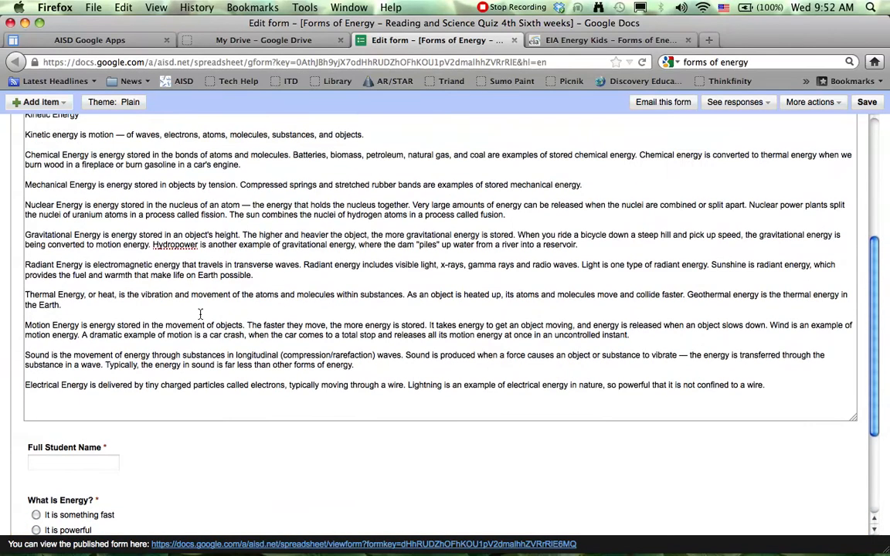
scroll(201, 315, "down", 8)
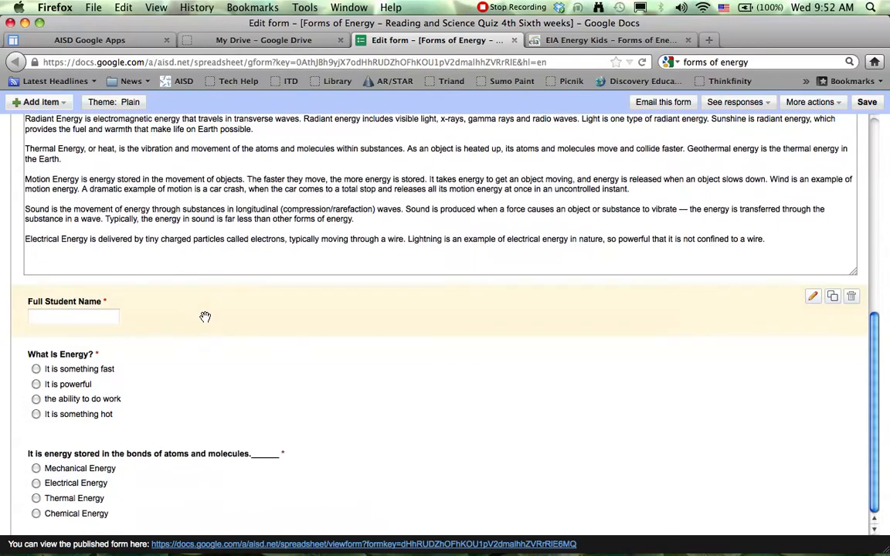
left_click(51, 101)
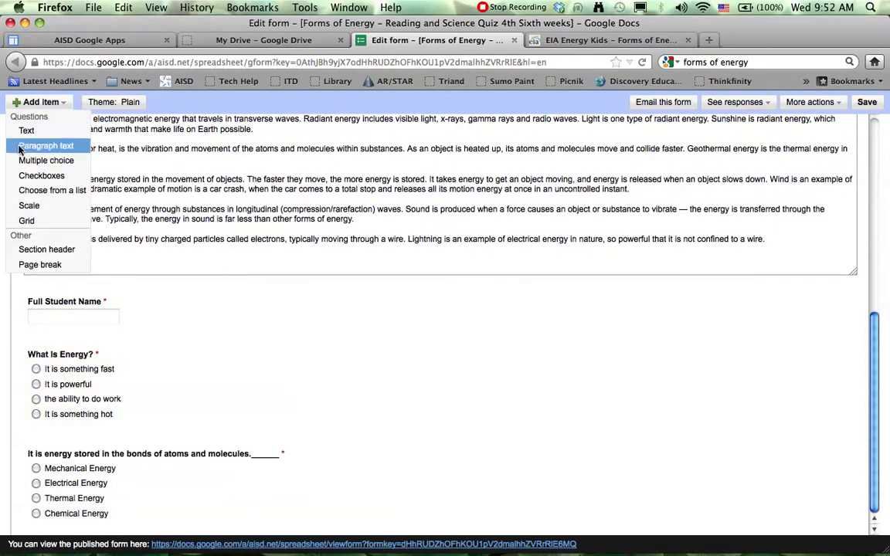
left_click(50, 191)
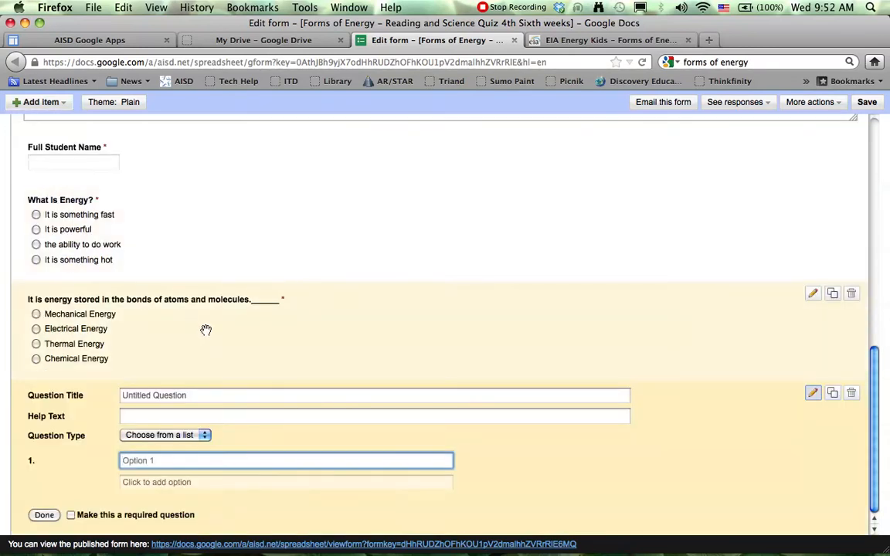
Step: Copy the thermal energy definition "is the vibration and movement of the atoms and molecules within substances" from the reading passage
left_click(193, 397)
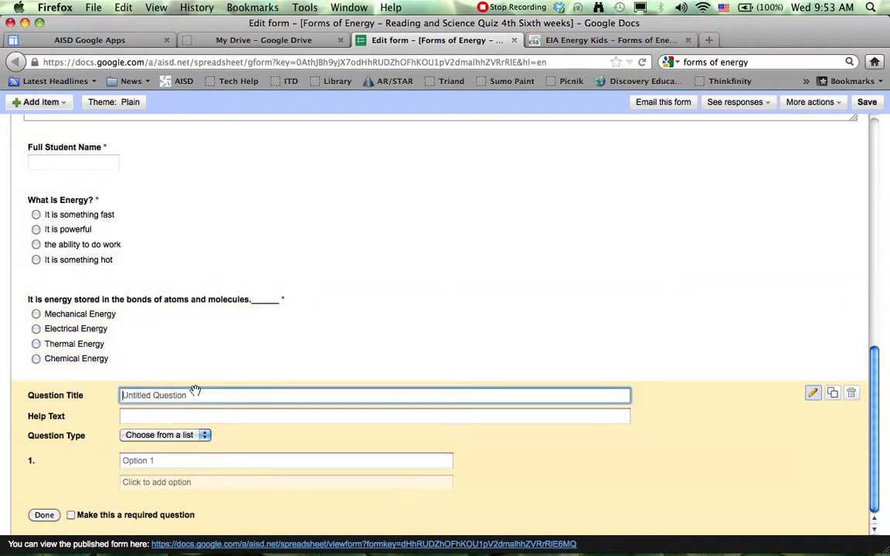
scroll(227, 302, "up", 15)
scroll(227, 303, "down", 6)
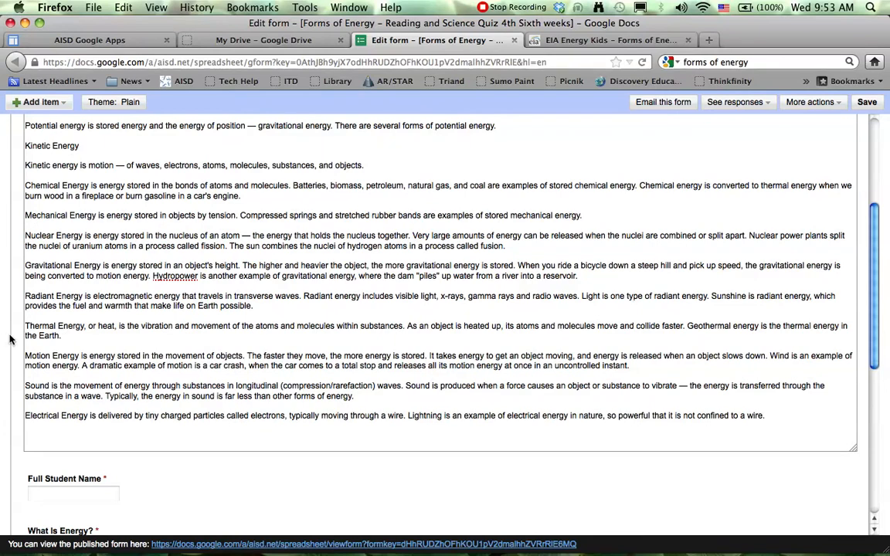
left_click(115, 326)
type(",")
left_click_drag(118, 326, 386, 328)
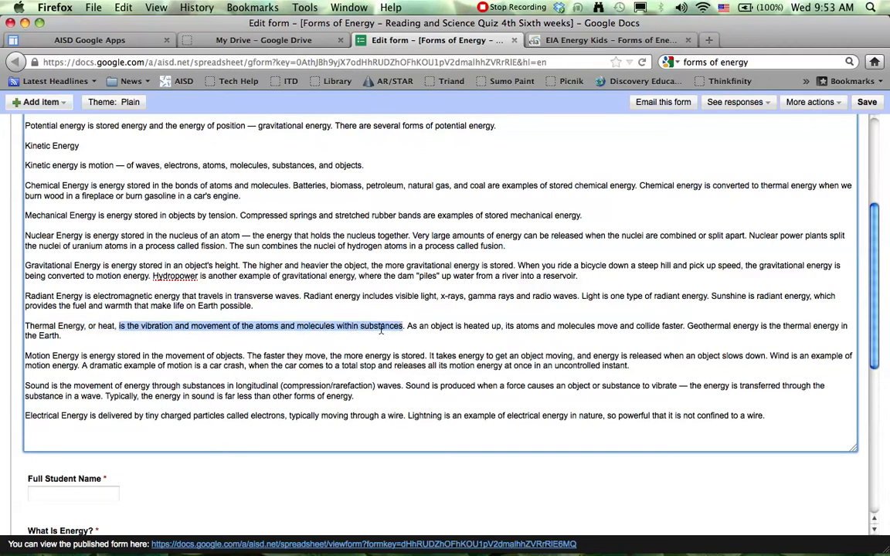
right_click(382, 328)
left_click(384, 373)
Step: Paste the copied definition as the new question's title and edit it to begin with "It is the vibration"
scroll(340, 363, "down", 5)
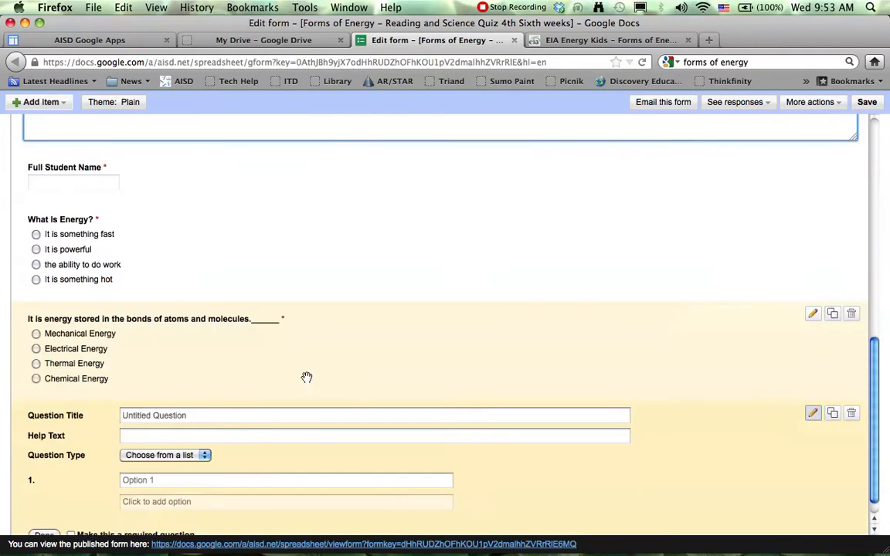
left_click(282, 395)
right_click(282, 395)
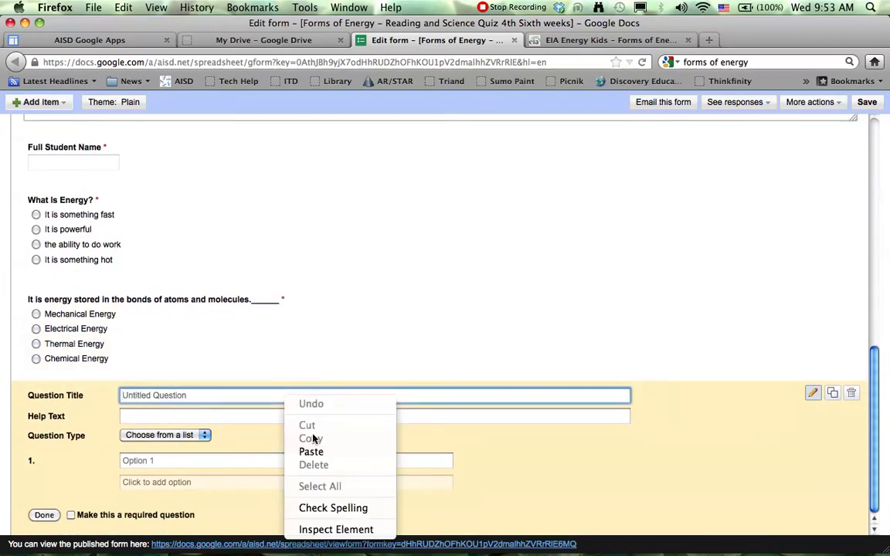
left_click(292, 454)
left_click(122, 394)
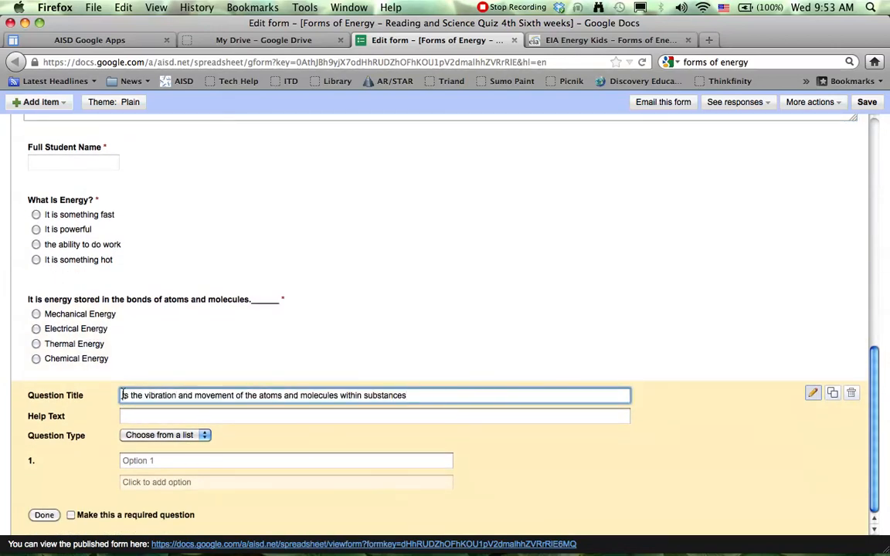
type("It")
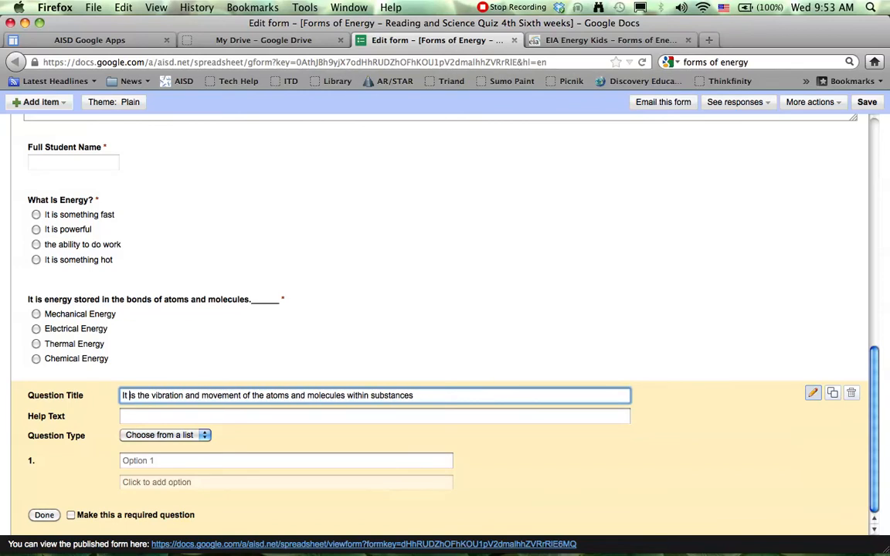
type(" i")
Step: Keep the question type as "Choose from a list" and enter "Thermal Energy" as the first option
left_click(204, 436)
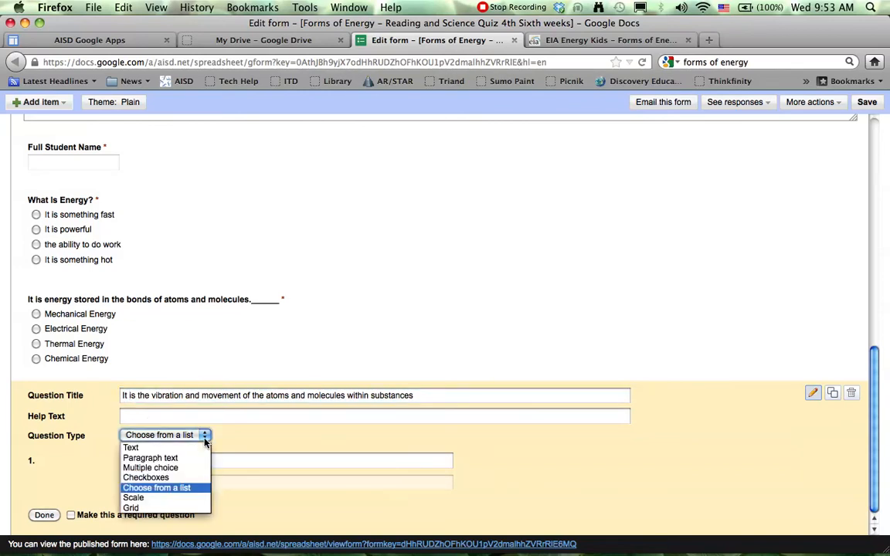
left_click(168, 488)
left_click(230, 466)
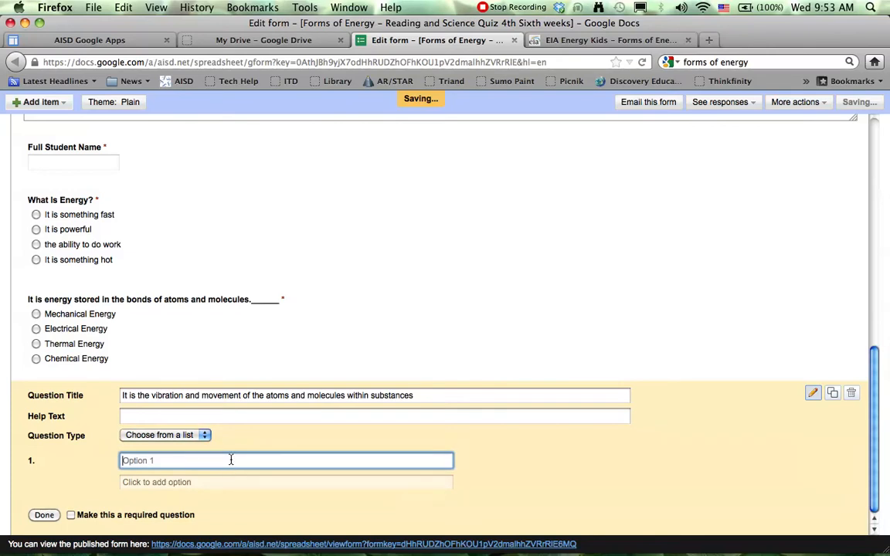
type("Thermal ")
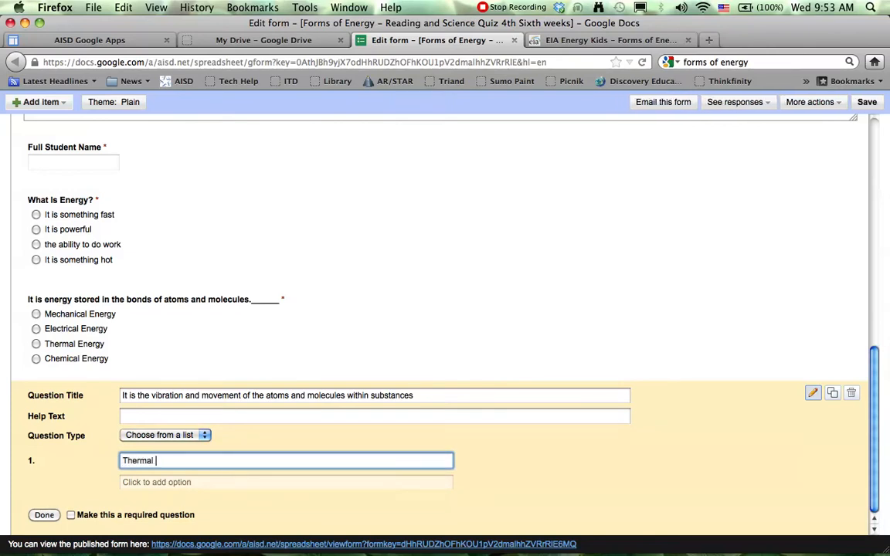
type("Energy")
key("Return")
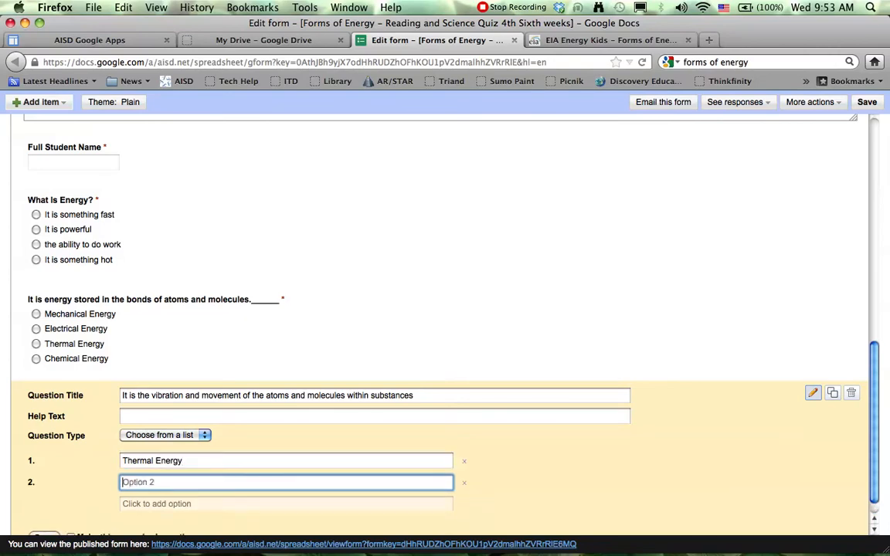
Step: Add the options "Chemical Energy", "Electrical Energy" and "Mechanical Energy" to the vibration and movement question
type("Chemical Energy")
key("Return")
type("Electrical")
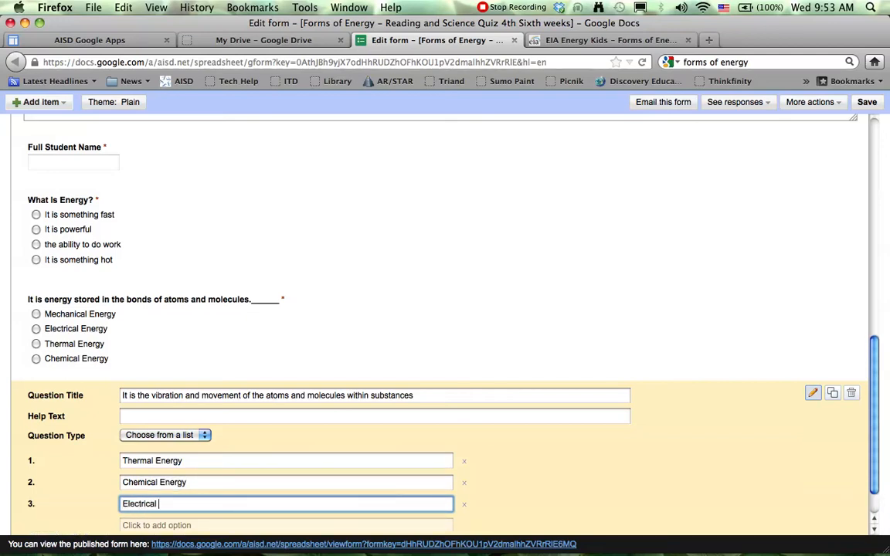
type(" Energy")
key("Return")
type("Me")
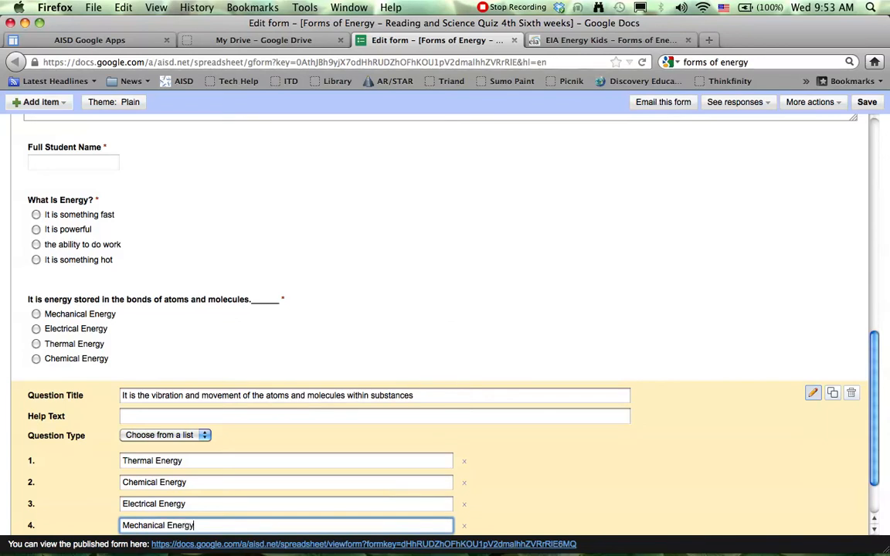
Step: Make the vibration and movement question required and finish editing it
scroll(233, 500, "down", 3)
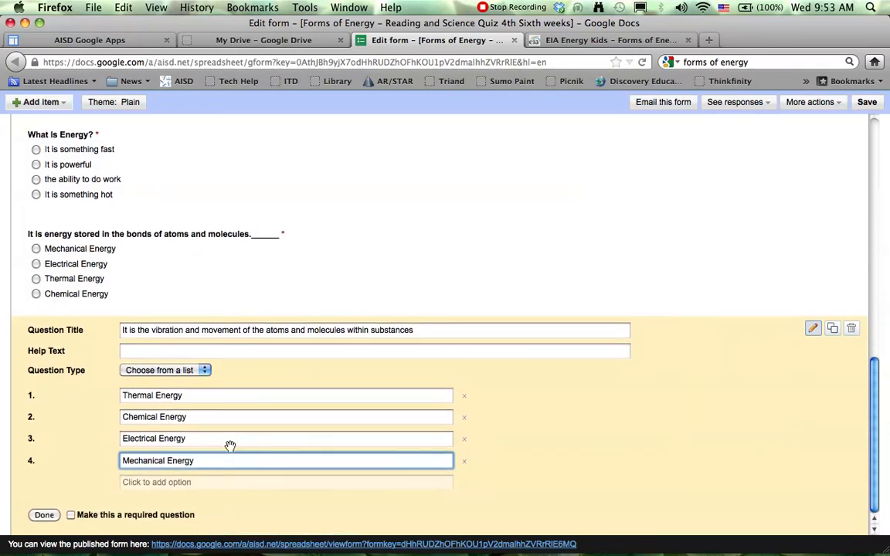
left_click(44, 514)
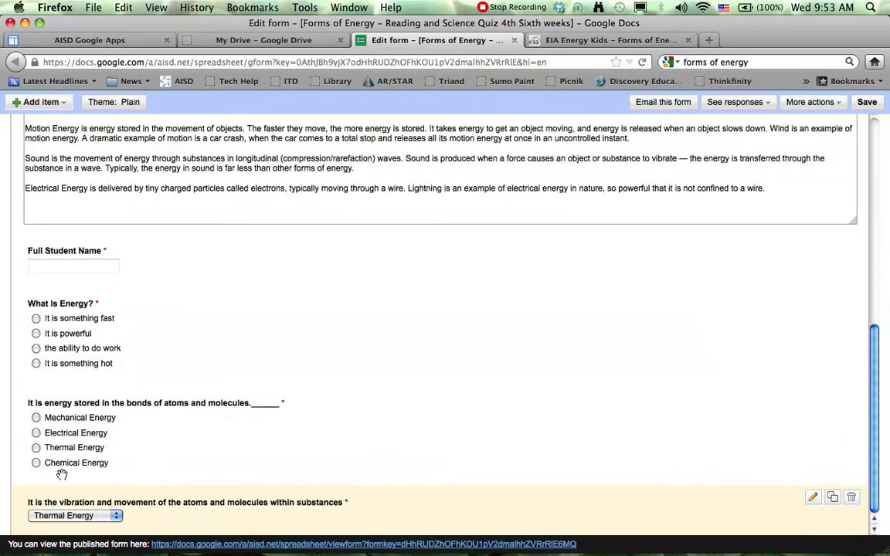
Step: Add a new "Paragraph text" question at the end of the form
scroll(116, 394, "up", 5)
scroll(116, 394, "up", 3)
left_click(38, 102)
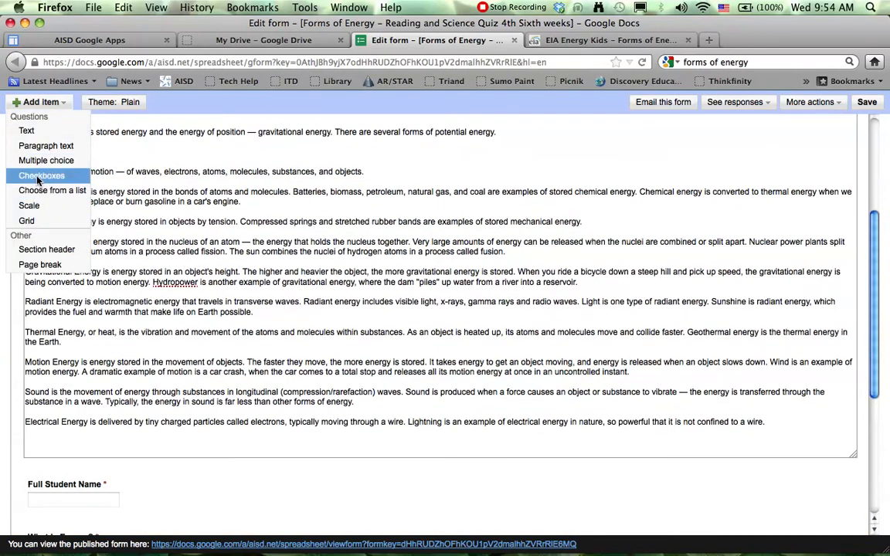
left_click(35, 146)
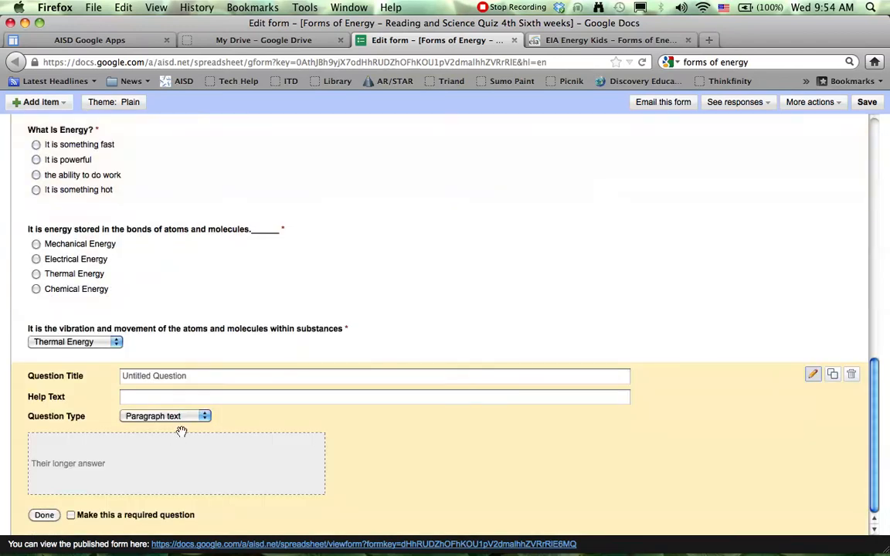
Step: Title the paragraph question "Explain what forms of energy we use in our homes"
left_click(157, 378)
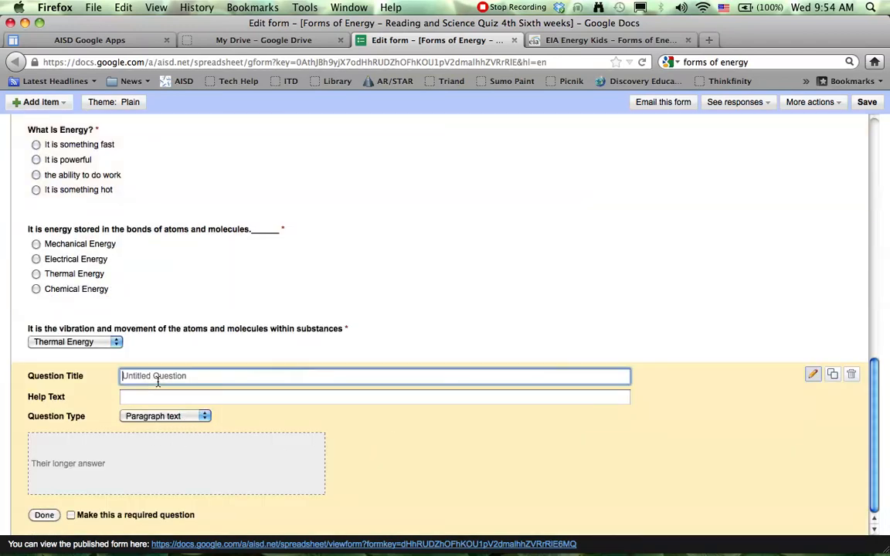
scroll(193, 394, "up", 15)
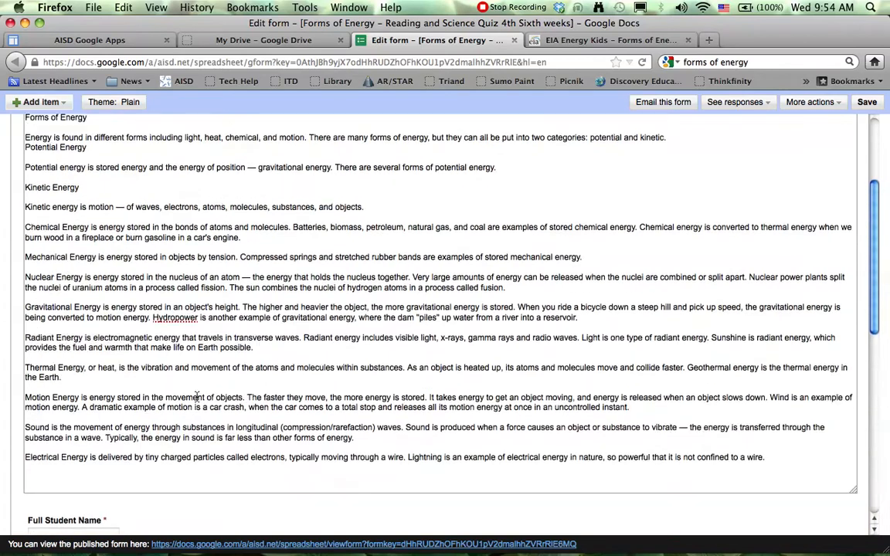
scroll(196, 397, "down", 15)
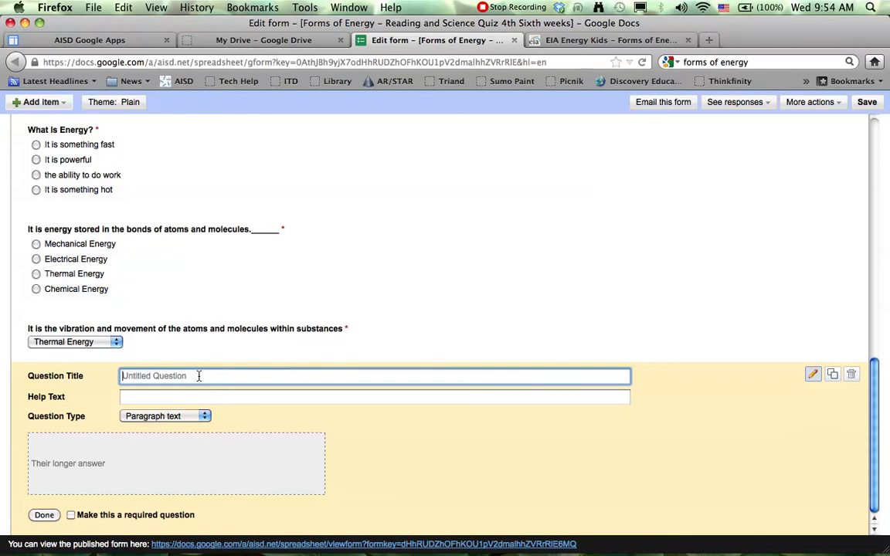
type("Ex")
type("at")
type("ergy")
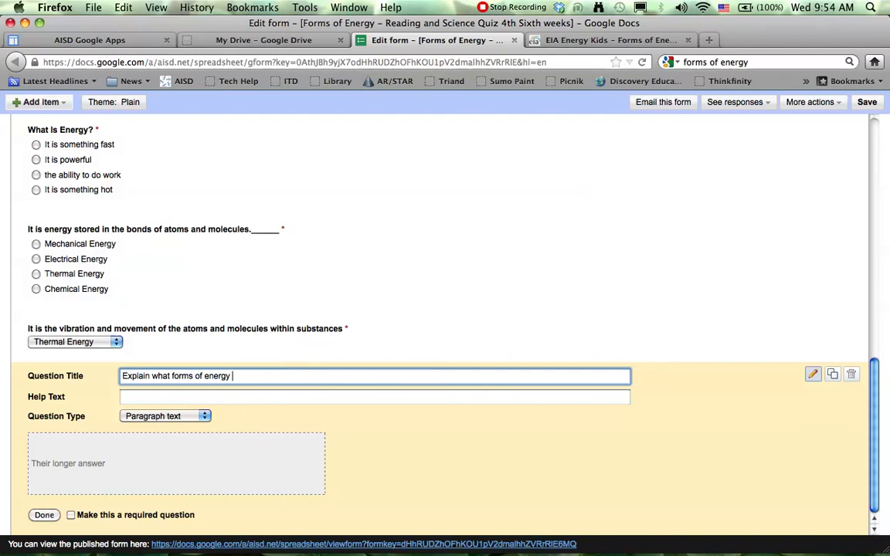
type("u")
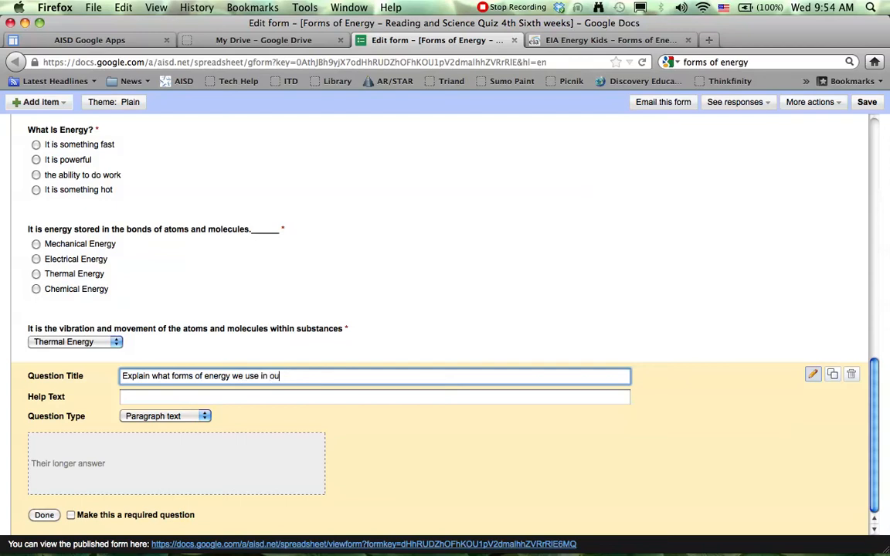
type("r homes")
Step: Make the question about energy used in homes required and finish editing it
left_click(70, 515)
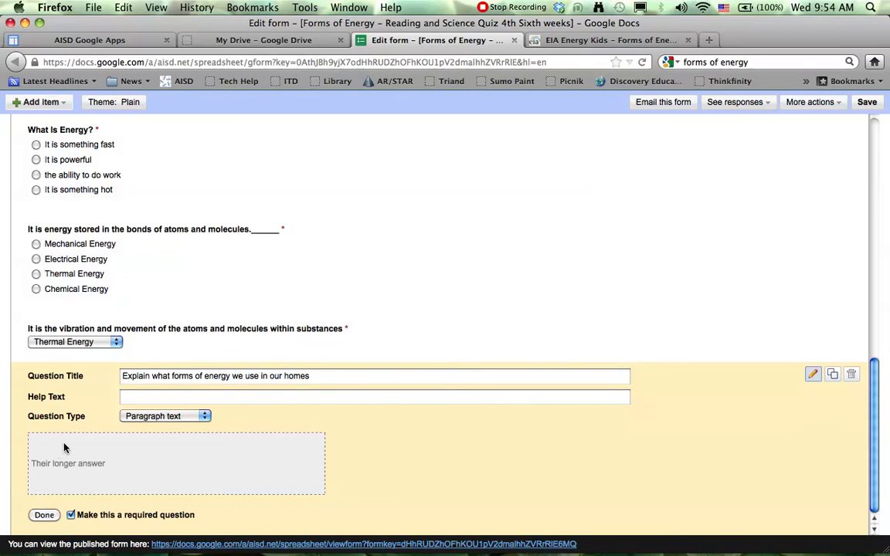
left_click(45, 515)
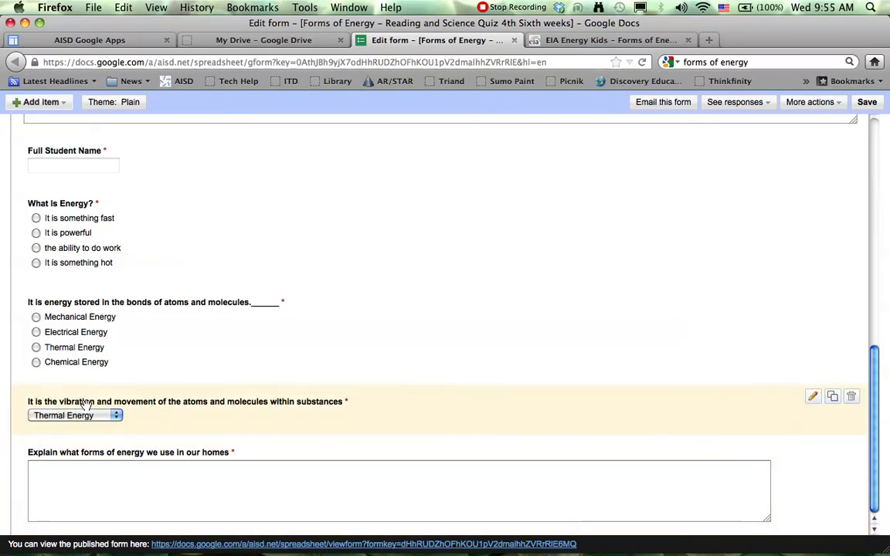
Step: Open the form's theme gallery and look through the first page of themes
scroll(153, 404, "up", 10)
scroll(91, 395, "up", 3)
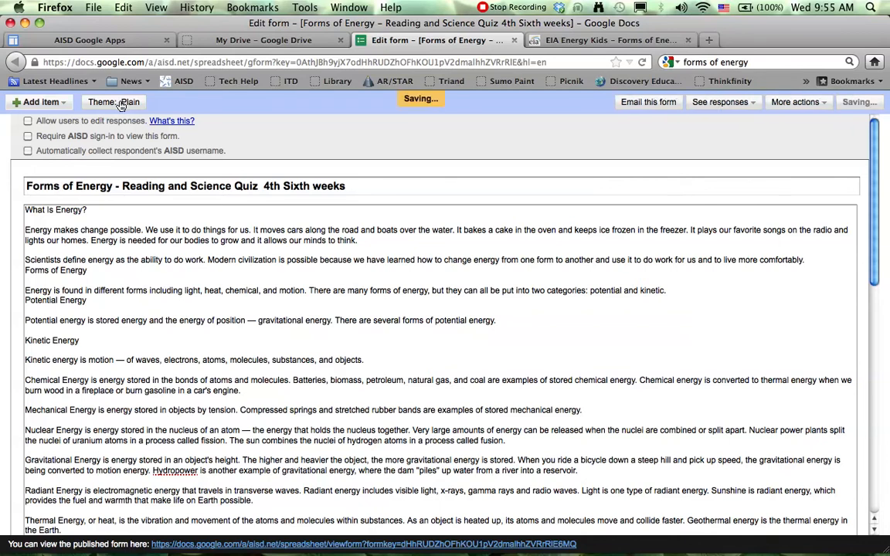
left_click(120, 103)
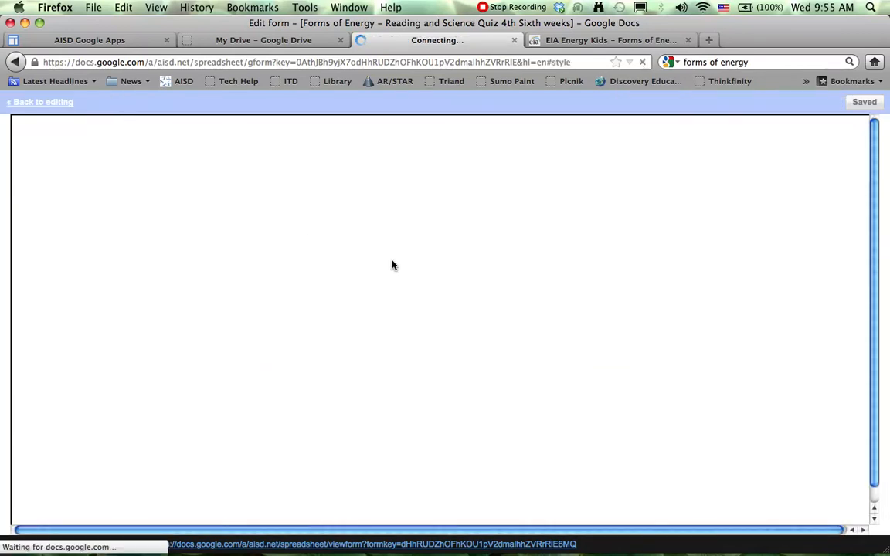
scroll(421, 268, "down", 3)
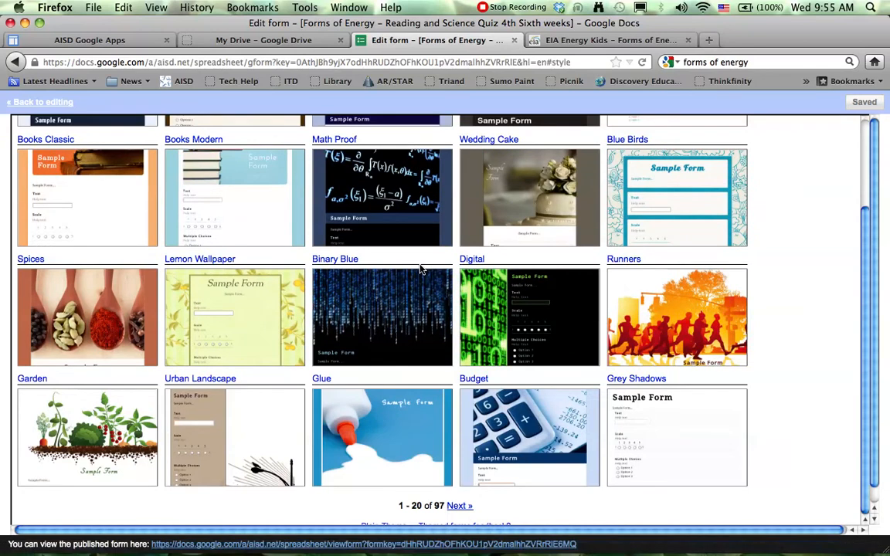
scroll(627, 387, "down", 1)
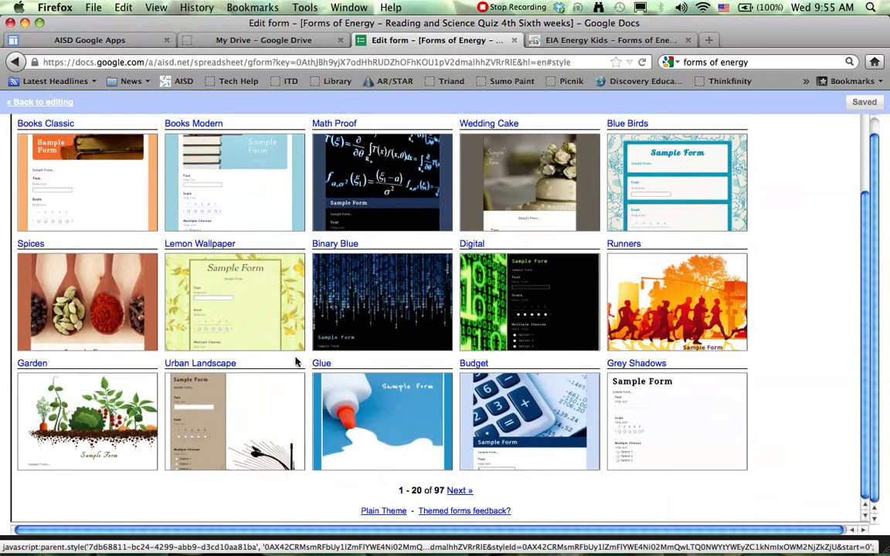
scroll(295, 362, "up", 3)
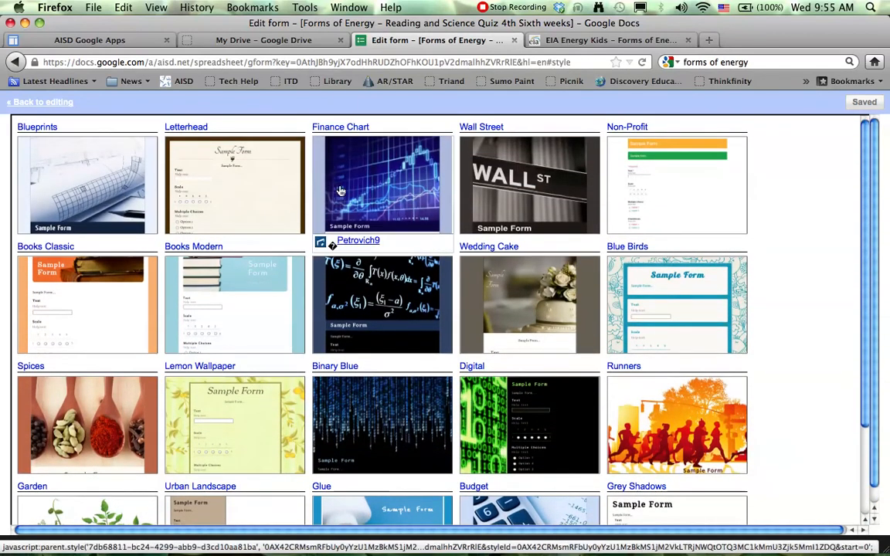
scroll(466, 356, "down", 3)
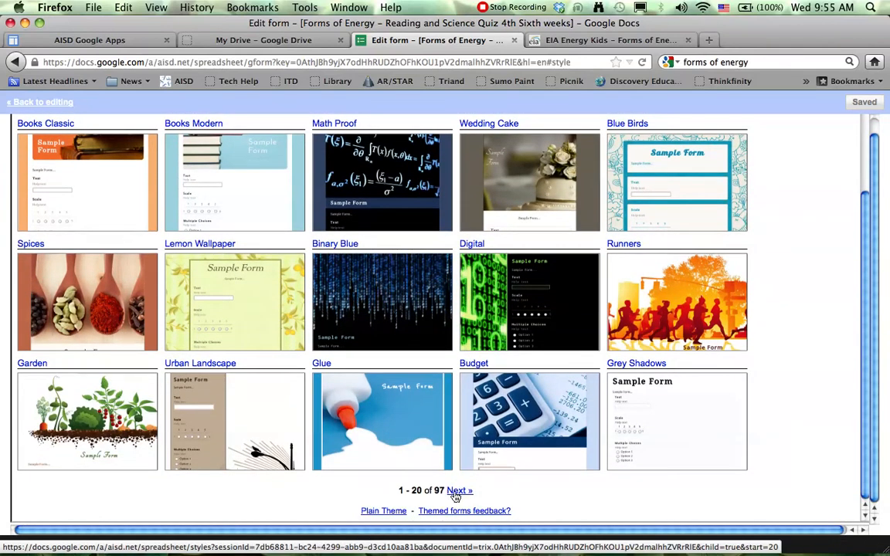
Step: Browse to the third page of the theme gallery and preview the White Flowers theme on the form
left_click(454, 492)
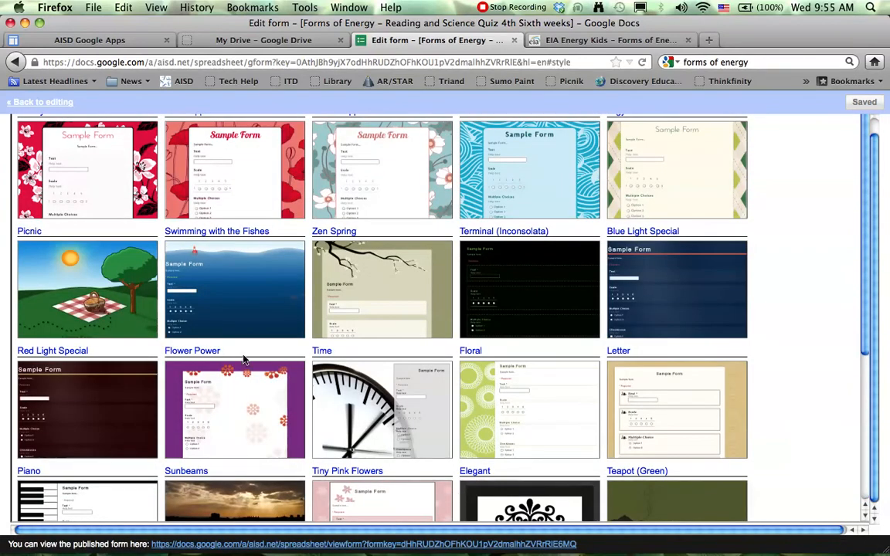
scroll(332, 348, "down", 5)
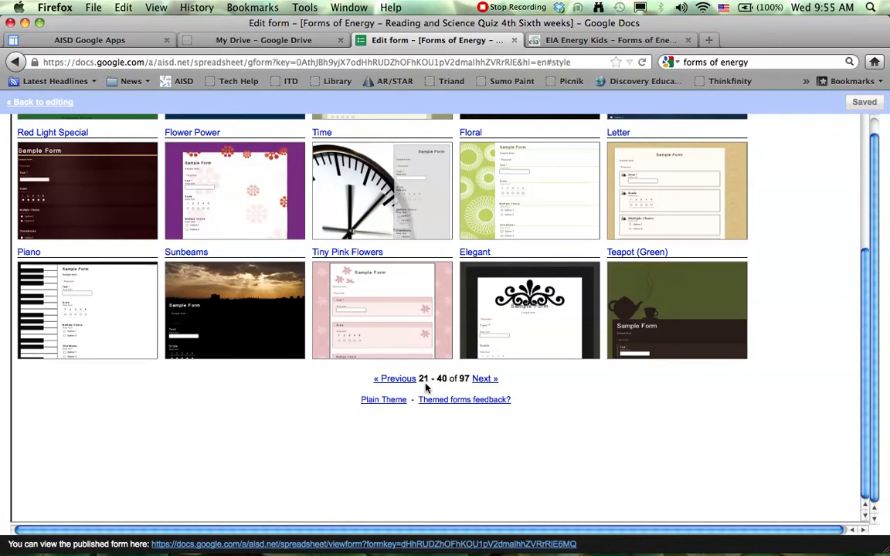
left_click(486, 379)
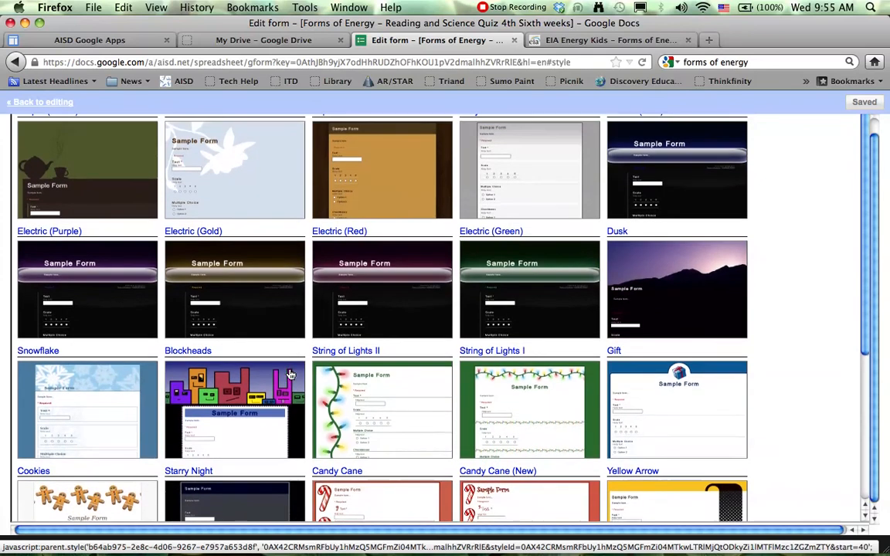
scroll(292, 370, "up", 1)
scroll(324, 308, "down", 5)
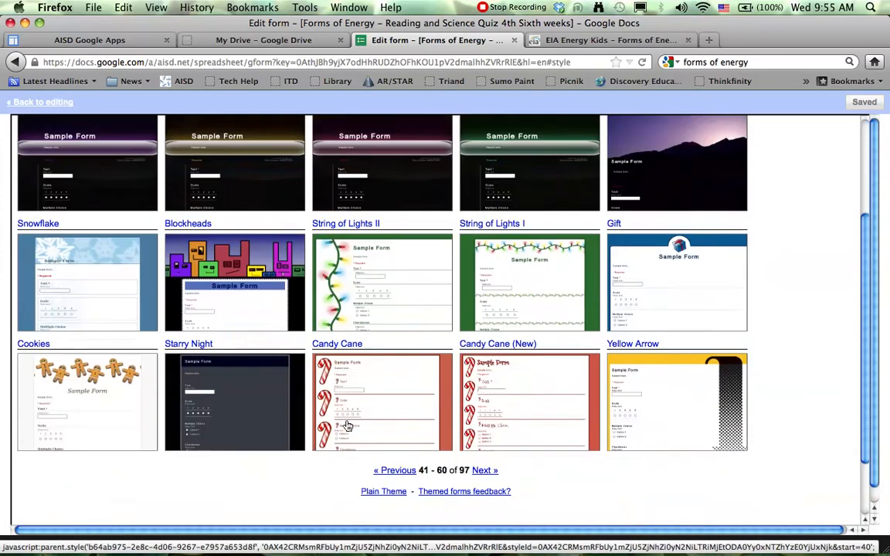
scroll(351, 420, "up", 5)
scroll(340, 386, "up", 1)
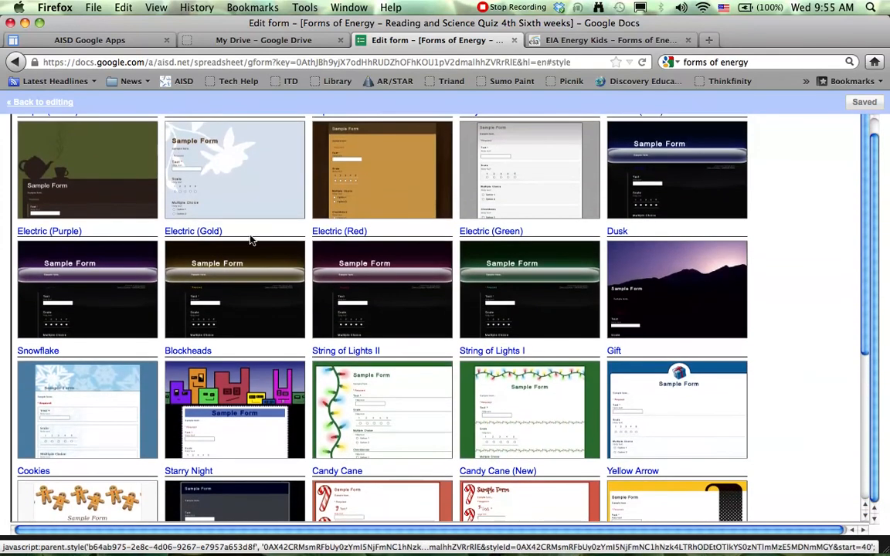
left_click(238, 186)
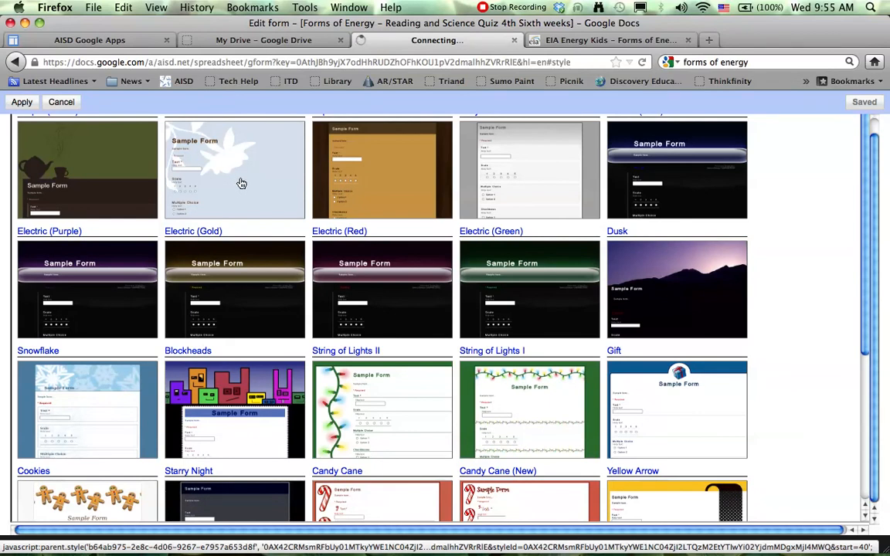
Step: Check the form preview and apply the White Flowers theme to the quiz
scroll(380, 372, "down", 10)
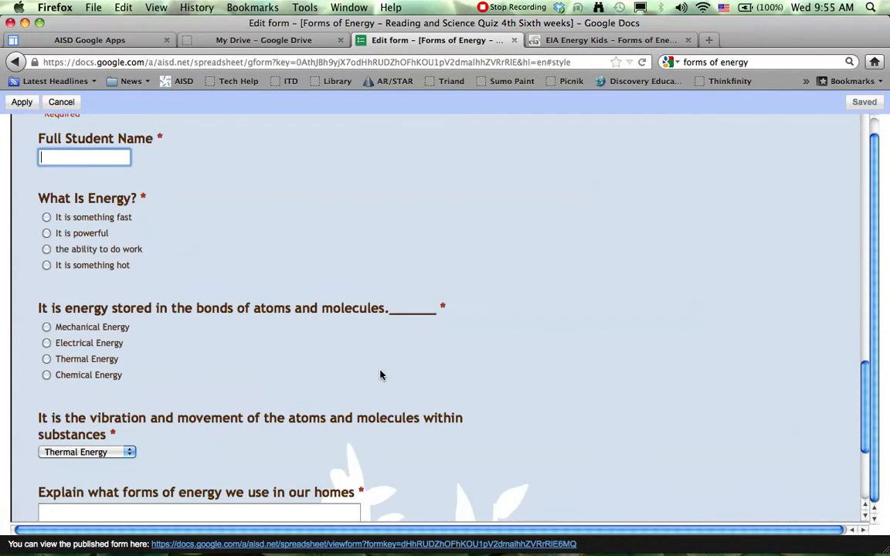
scroll(379, 374, "up", 15)
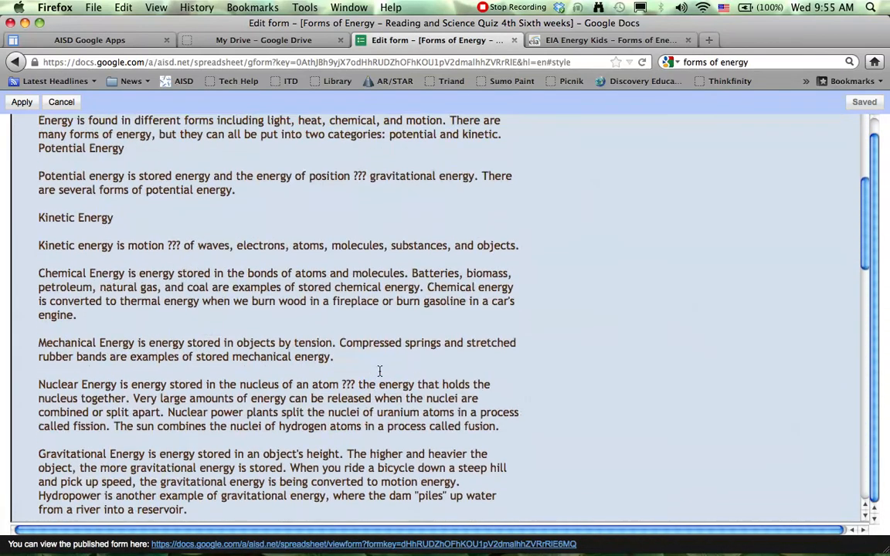
scroll(379, 371, "up", 1)
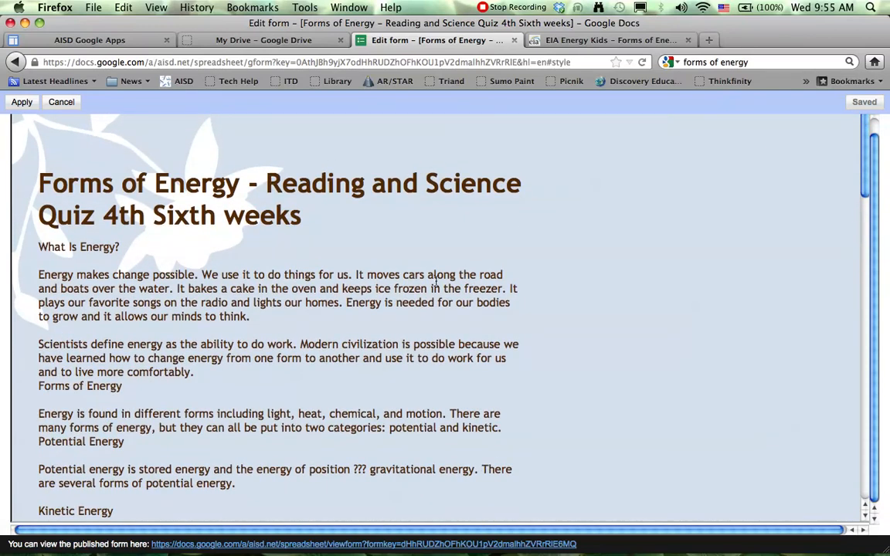
left_click(22, 103)
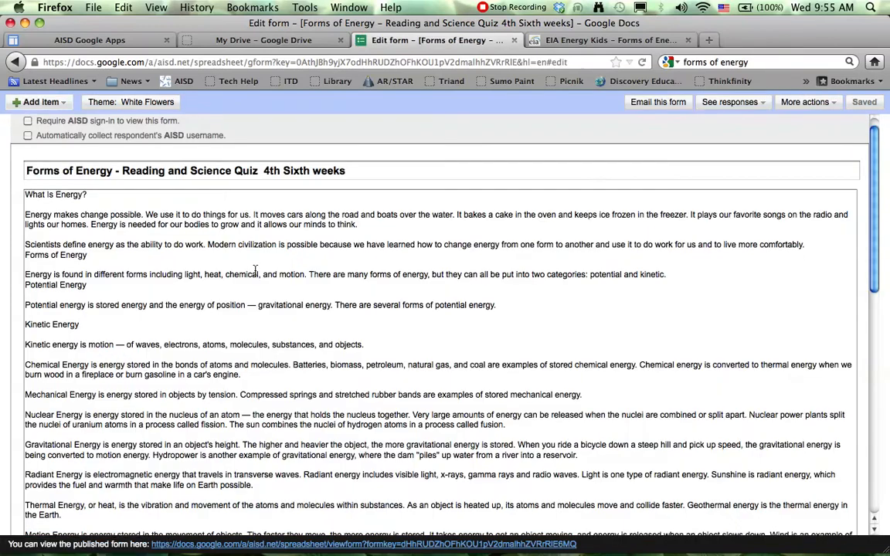
scroll(309, 269, "down", 10)
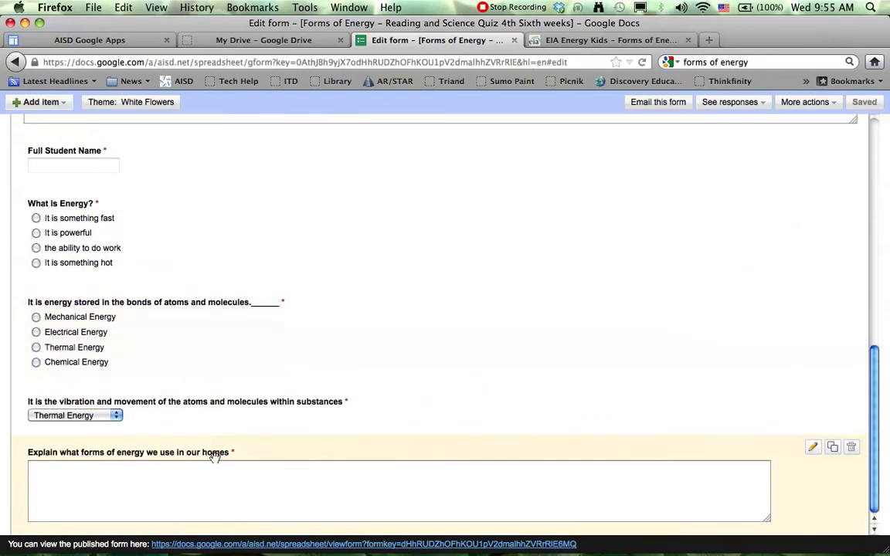
scroll(516, 172, "up", 3)
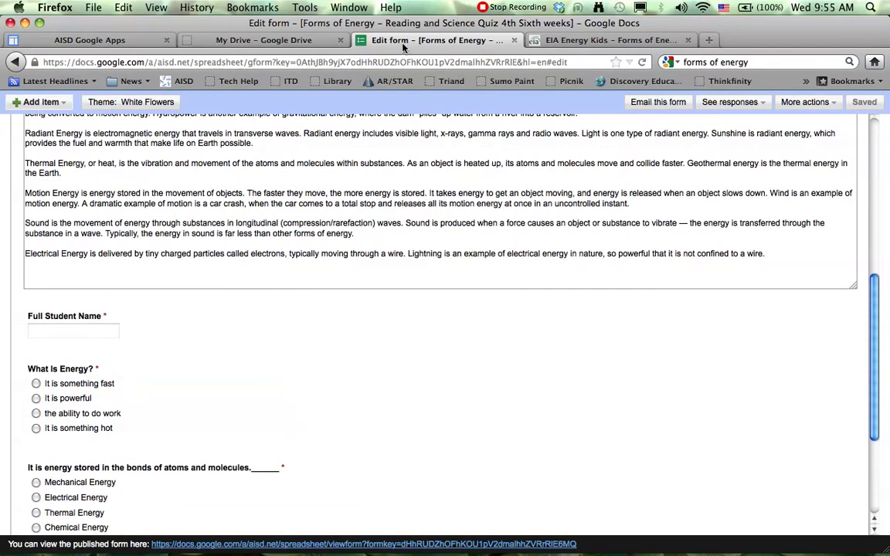
Step: Open the "Forms of Energy - Reading and Science Quiz 4th Sixth weeks" spreadsheet from My Drive and go to its live form
left_click(248, 43)
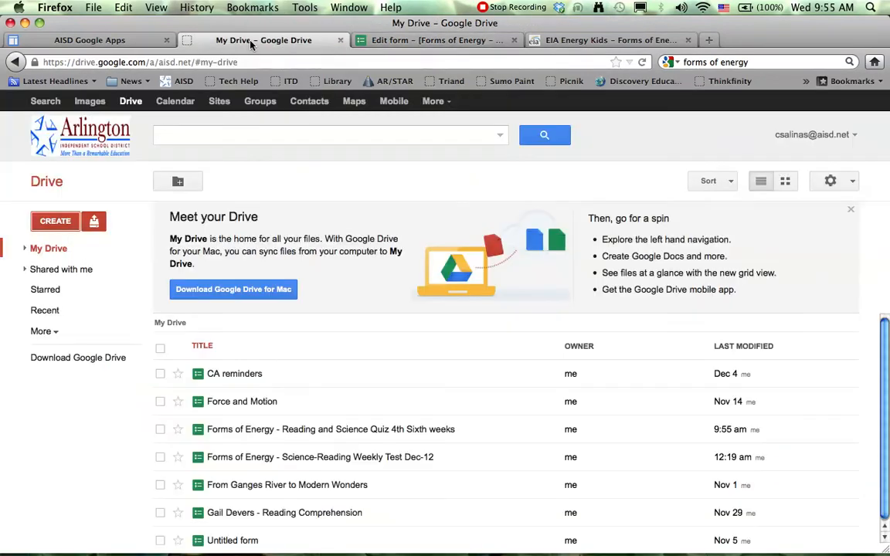
left_click(233, 433)
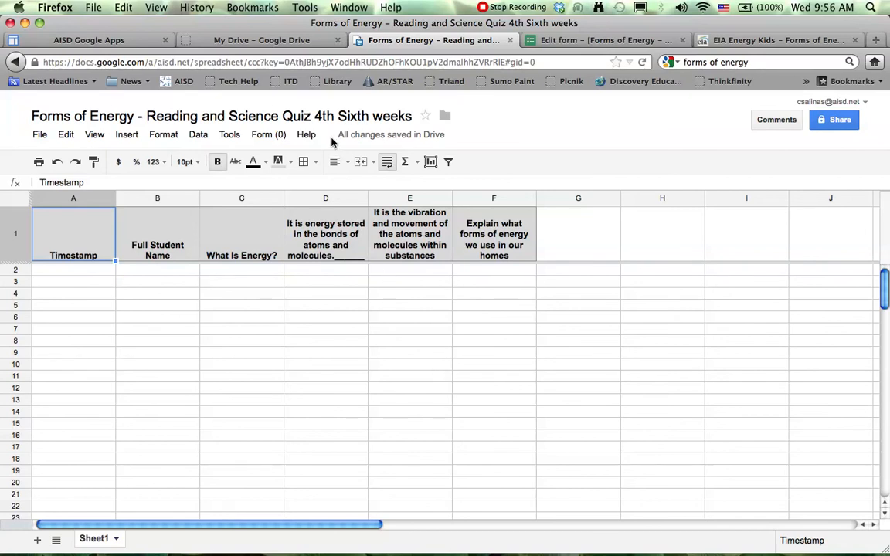
left_click(261, 135)
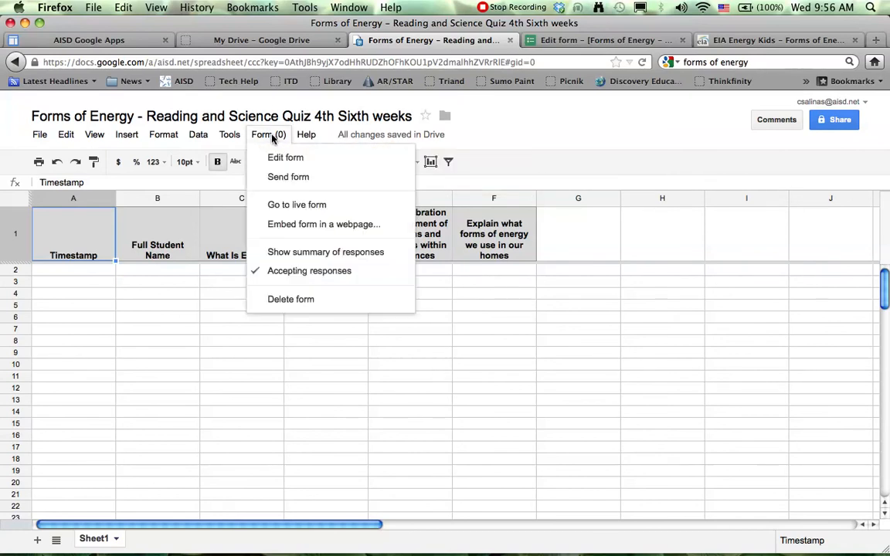
left_click(291, 210)
Step: Copy the full web address of the live quiz form
scroll(325, 249, "up", 10)
left_click_drag(544, 61, 38, 52)
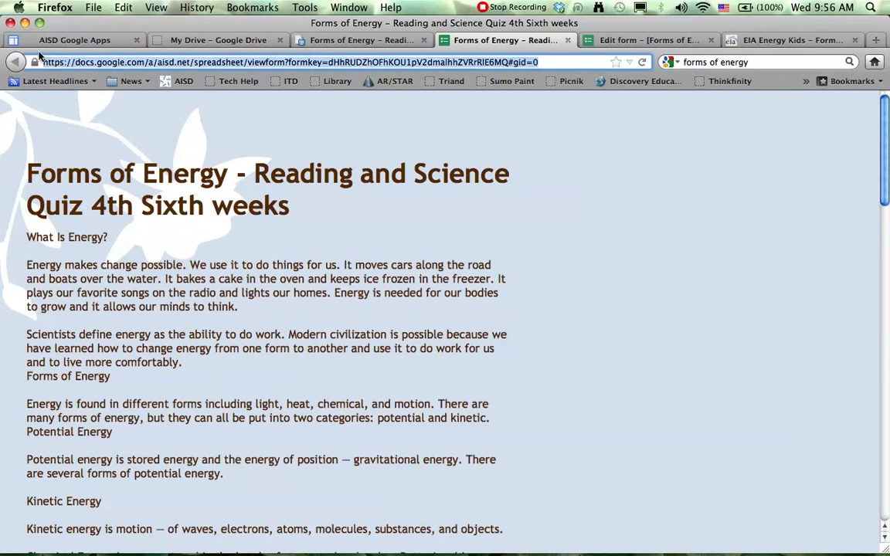
right_click(83, 65)
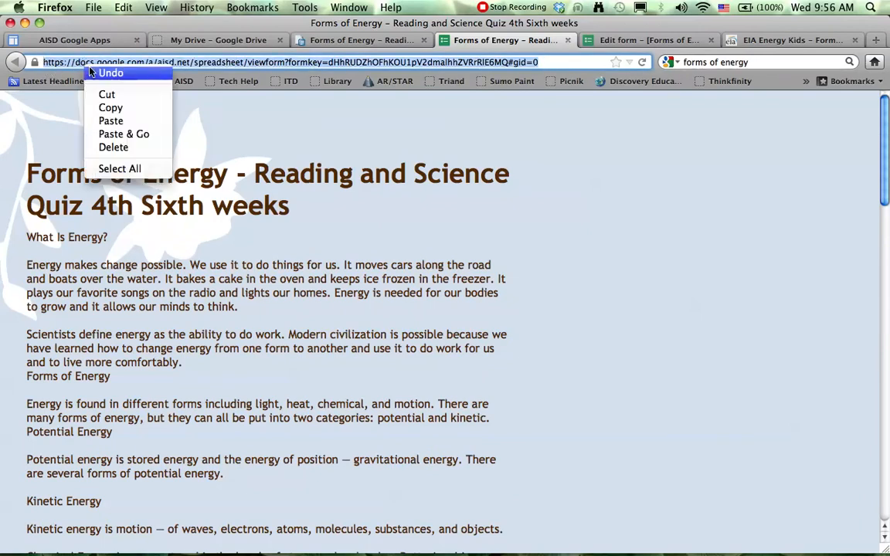
left_click(98, 106)
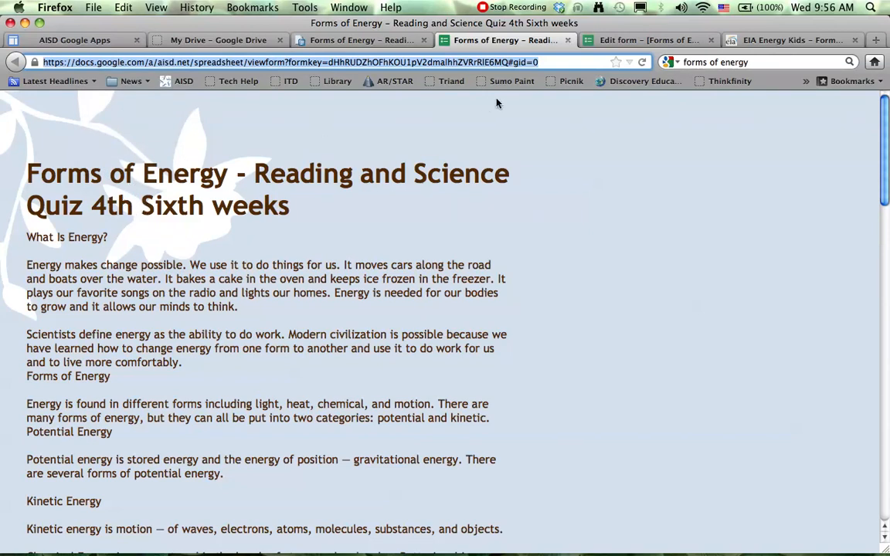
Step: Open tinyurl.com in a new browser tab and paste the live form's address as the long URL to shorten
left_click(876, 40)
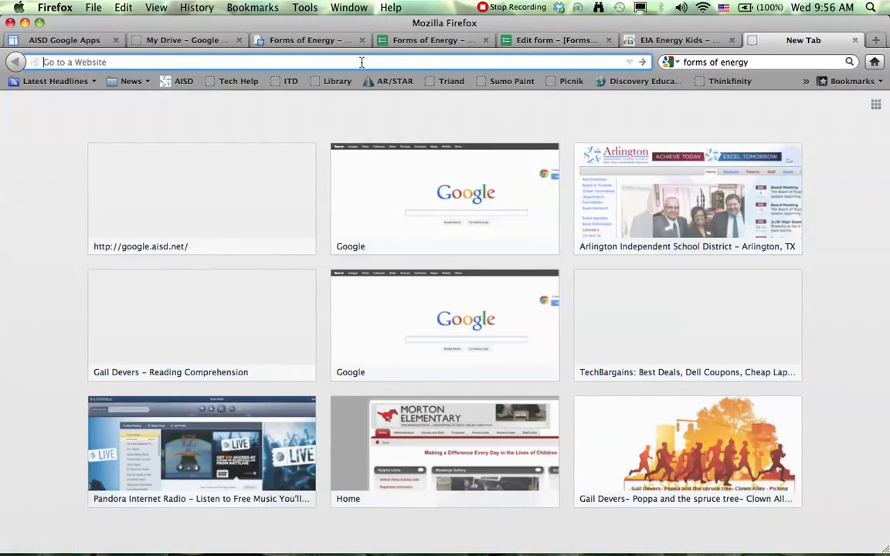
type("tinyurl.")
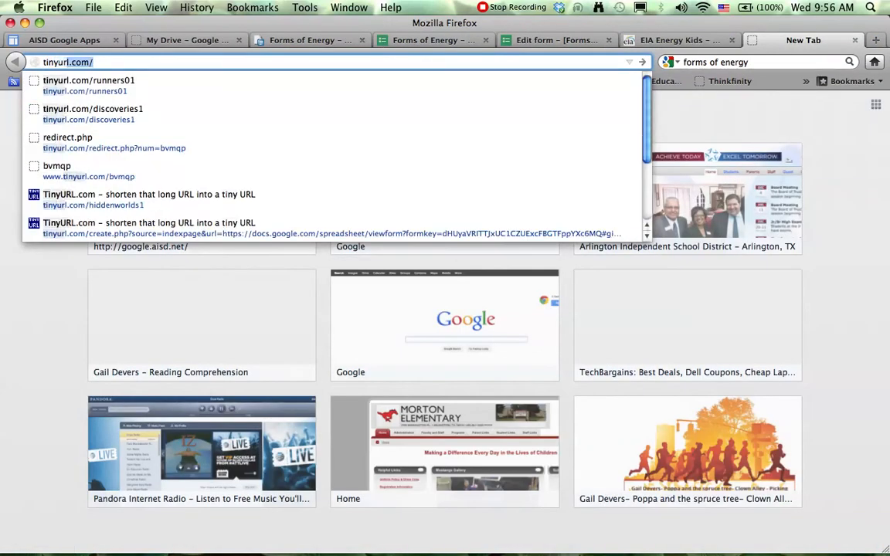
type("com/")
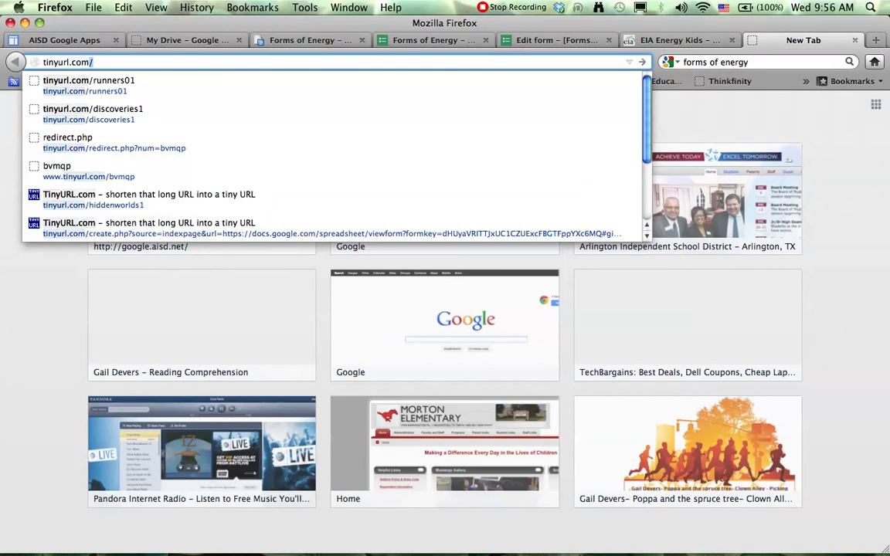
key("Return")
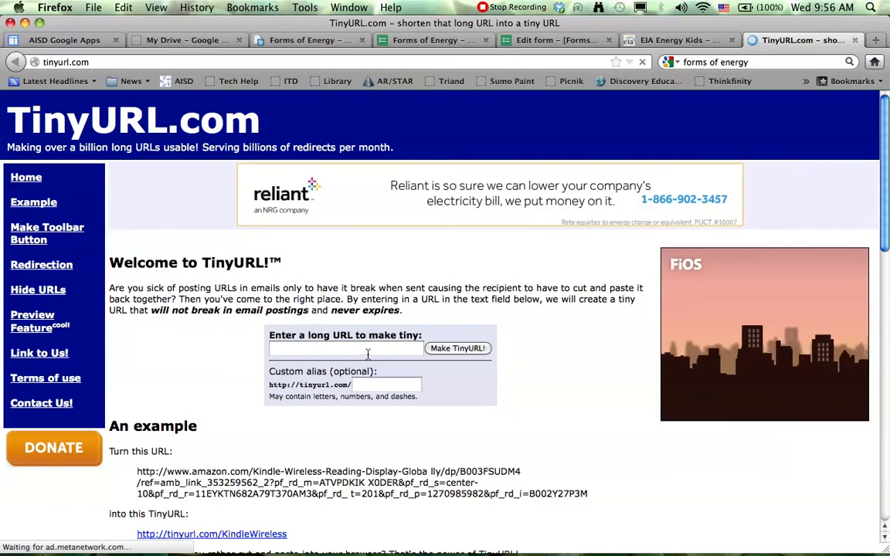
right_click(355, 350)
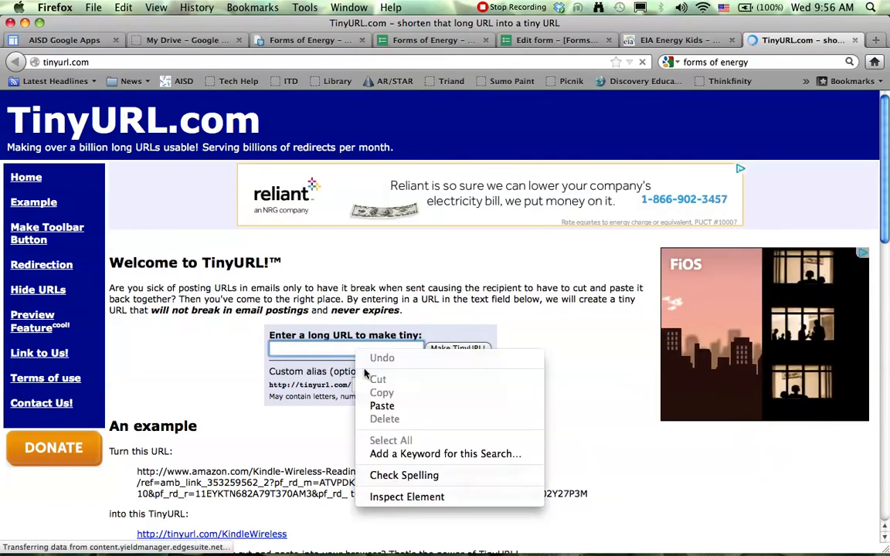
left_click(392, 406)
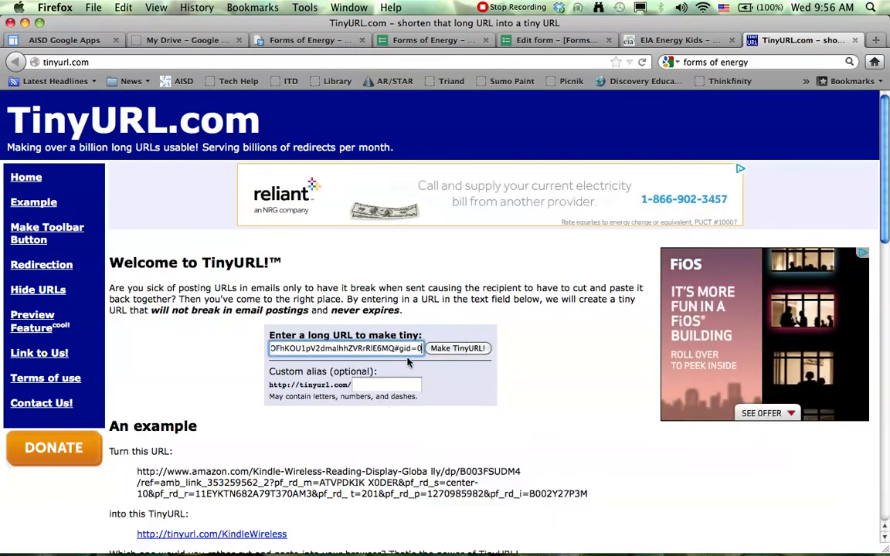
Step: Enter "formsofenergy4th6w" as the custom alias for the short link
left_click(385, 386)
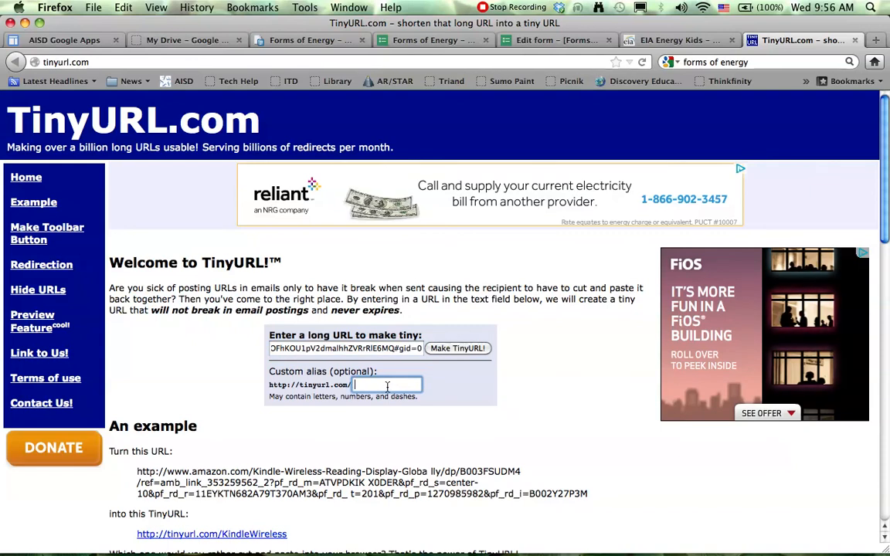
type("fo")
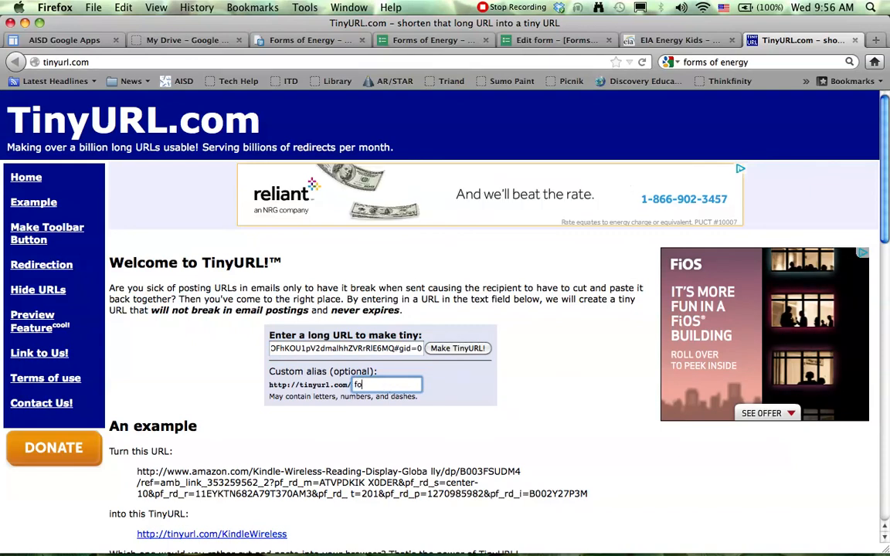
type("rms")
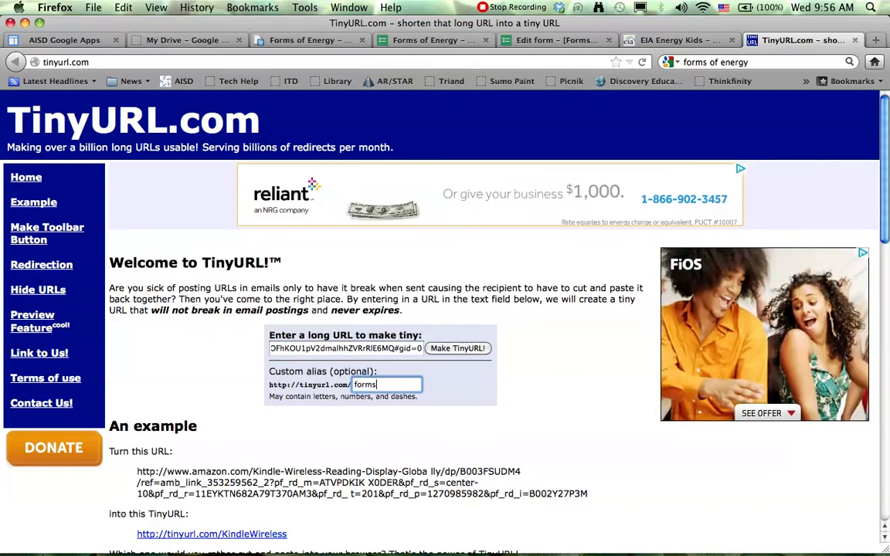
type("ofenergy4th")
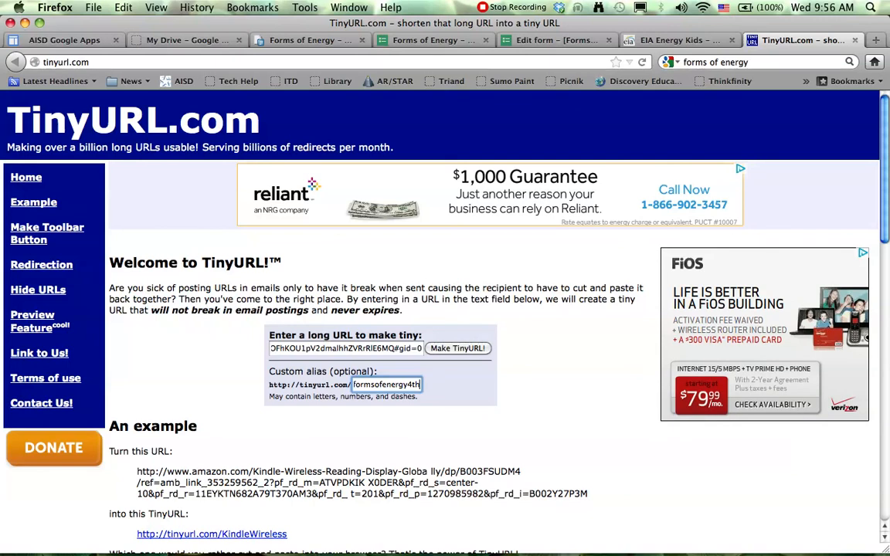
type("6w")
Step: Change the custom alias to "forms4e" and create the TinyURL
key("BackSpace")
key("BackSpace")
key("BackSpace")
key("BackSpace")
key("BackSpace")
key("BackSpace")
key("BackSpace")
key("BackSpace")
key("BackSpace")
key("BackSpace")
key("BackSpace")
key("BackSpace")
type("FE4th6")
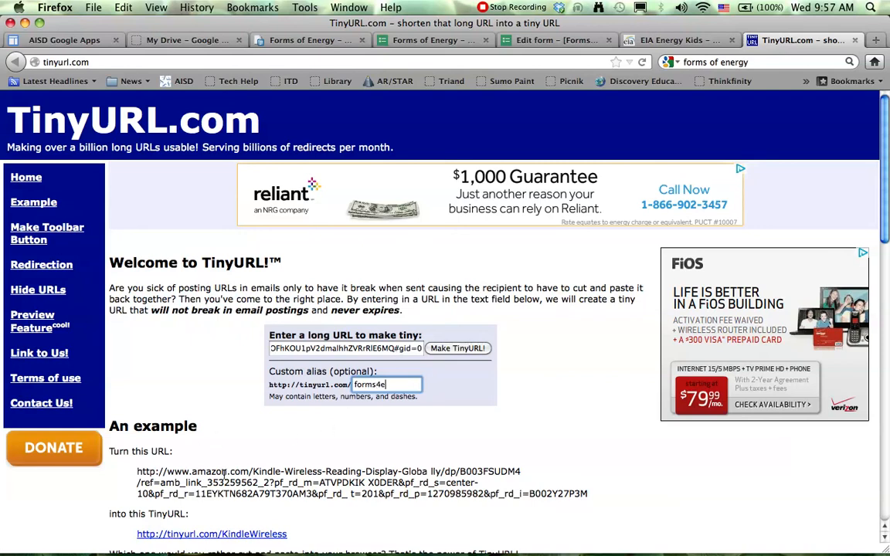
scroll(198, 461, "down", 5)
scroll(293, 424, "up", 5)
left_click(443, 351)
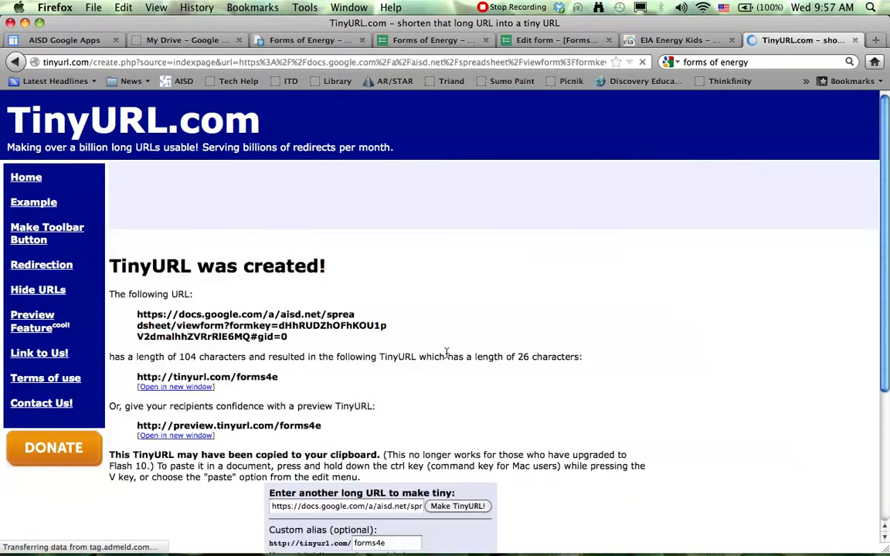
Step: Test the short link by loading tinyurl.com/forms4e in the browser
left_click(296, 64)
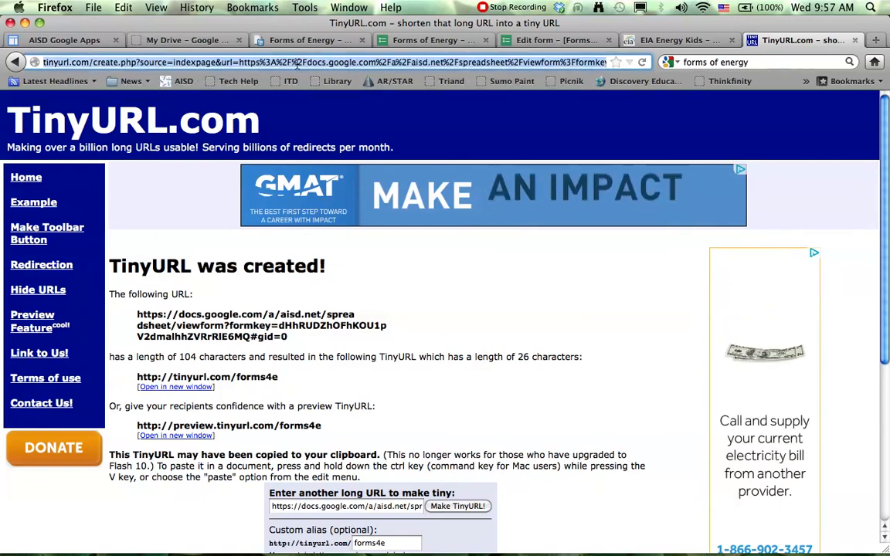
type("tinyurl.com/")
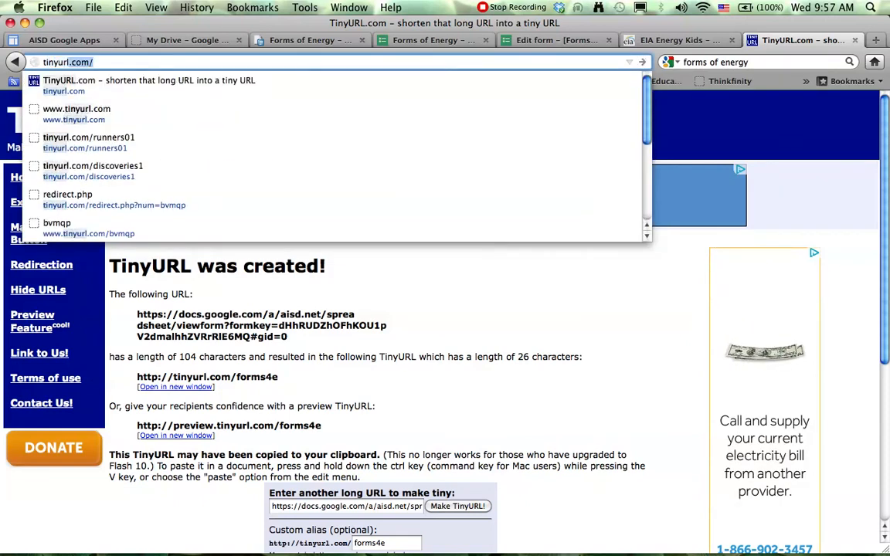
key("Right")
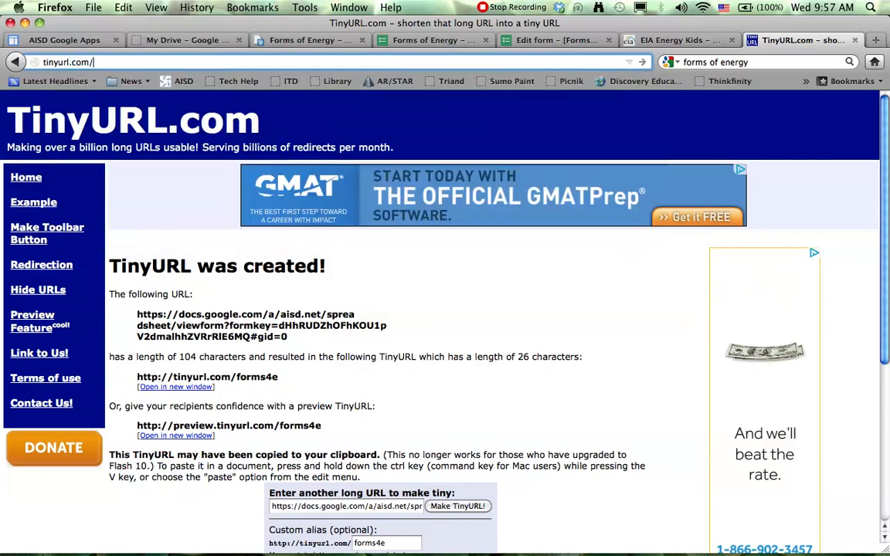
type("forms")
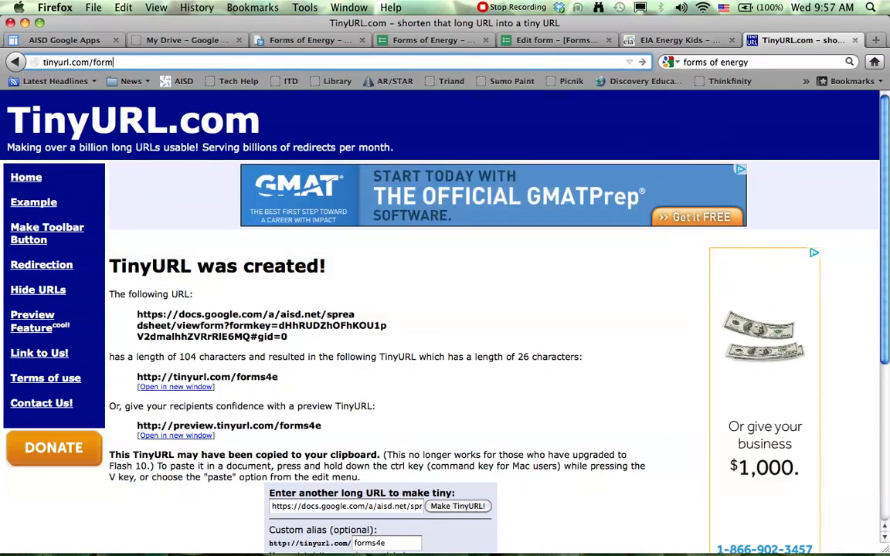
type("4e")
key("Return")
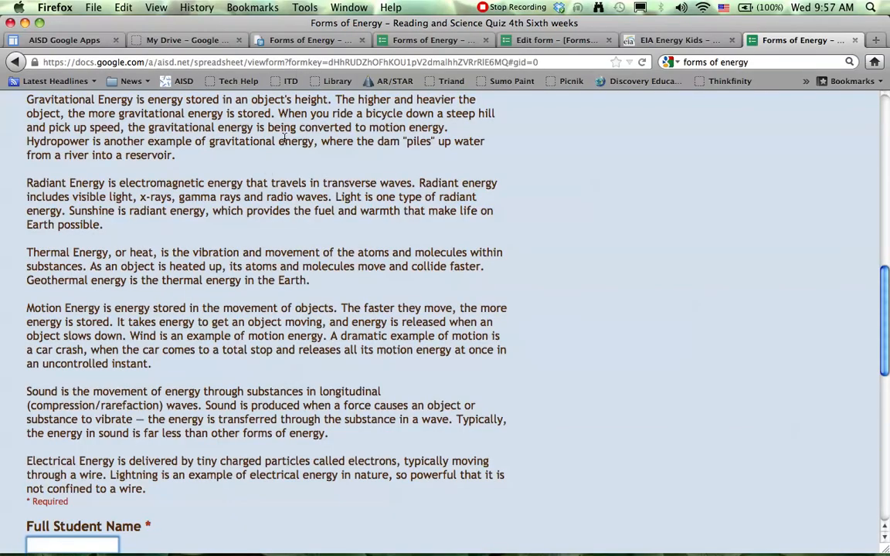
Step: Review the live quiz form's reading passage and questions, including the answer choices for the vibration and movement of atoms question
scroll(268, 220, "up", 15)
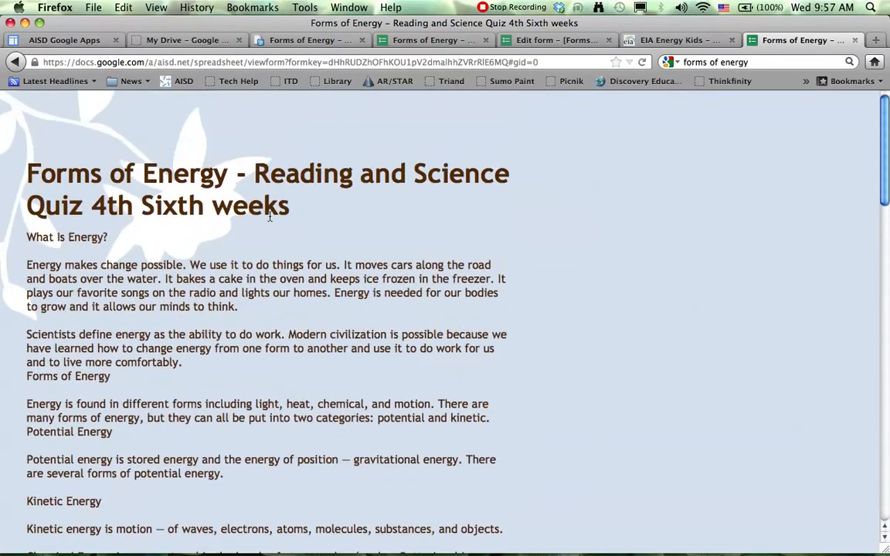
scroll(270, 220, "down", 12)
scroll(272, 220, "down", 8)
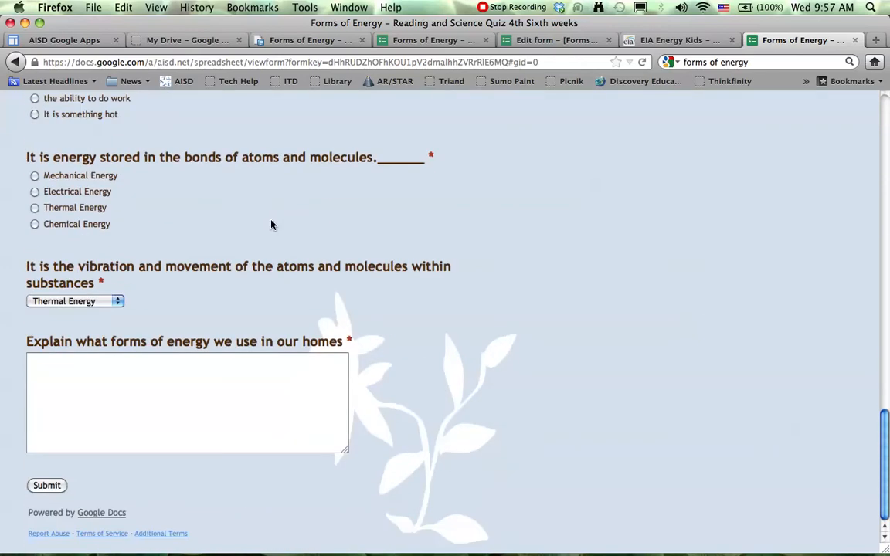
left_click(118, 303)
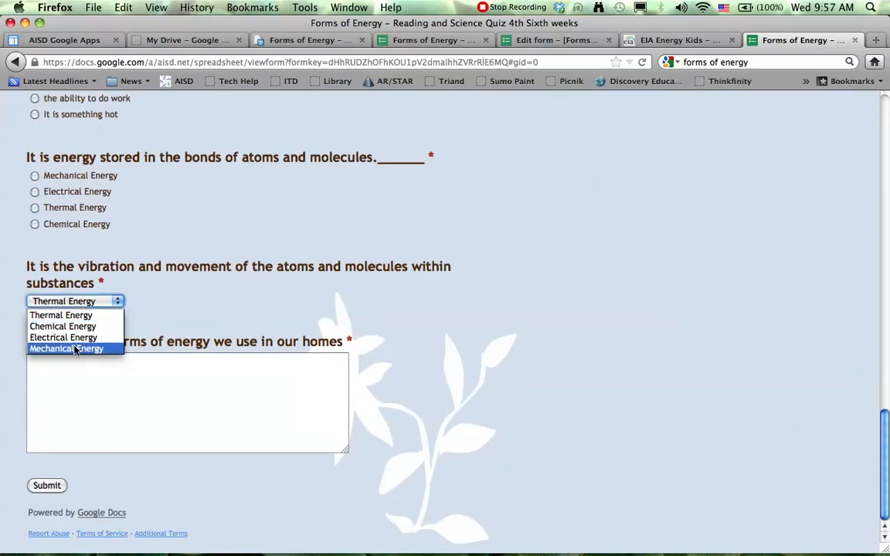
scroll(155, 318, "up", 10)
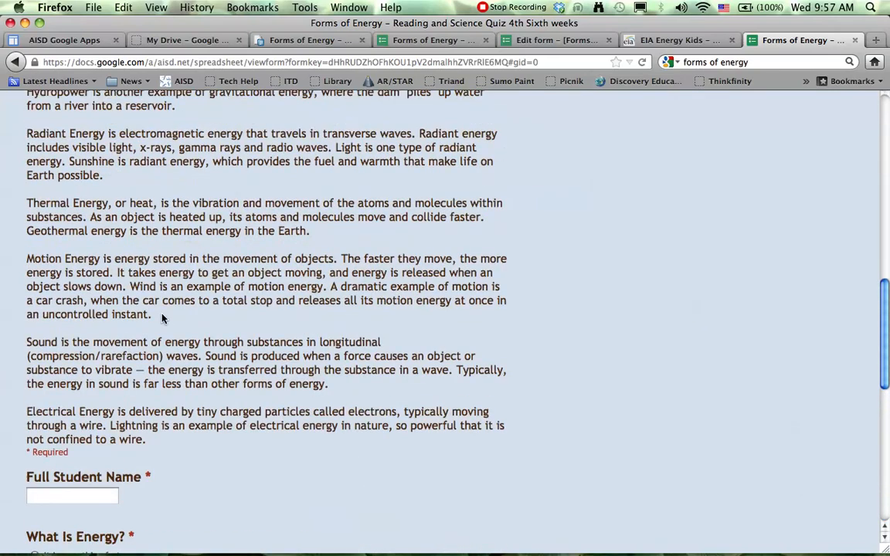
scroll(353, 227, "up", 15)
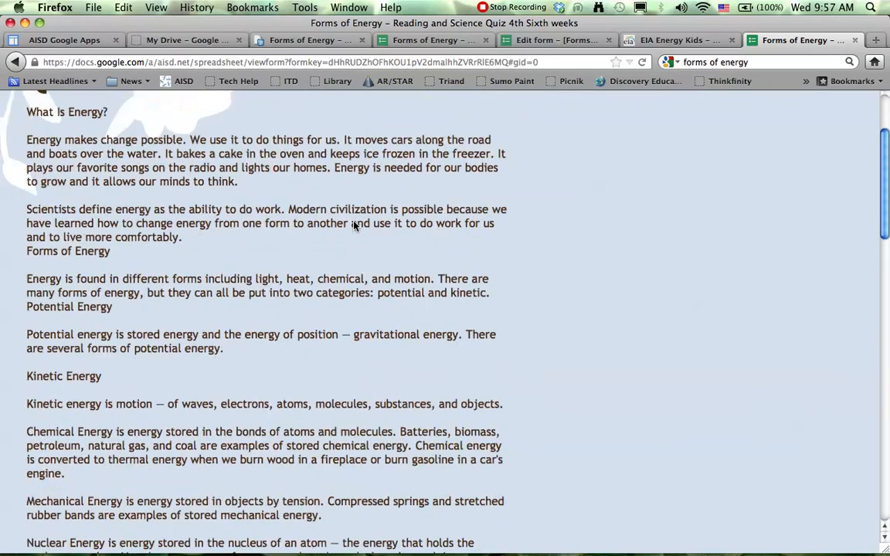
scroll(199, 179, "down", 12)
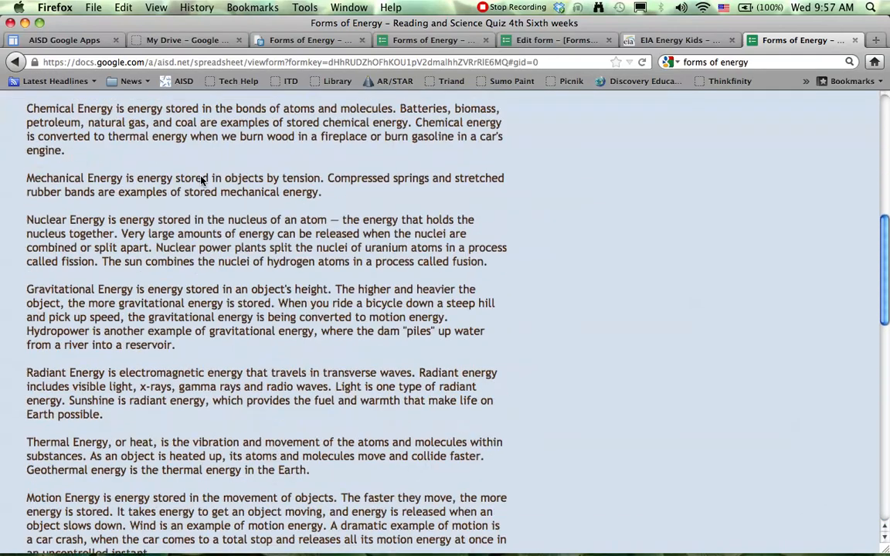